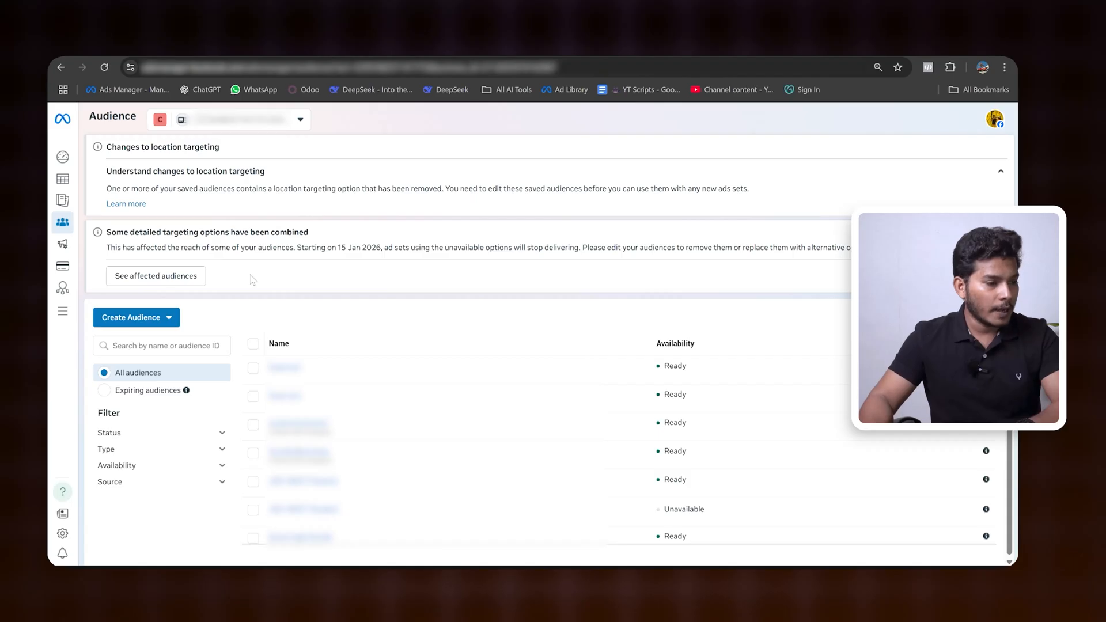
scroll(425, 373, "down", 1)
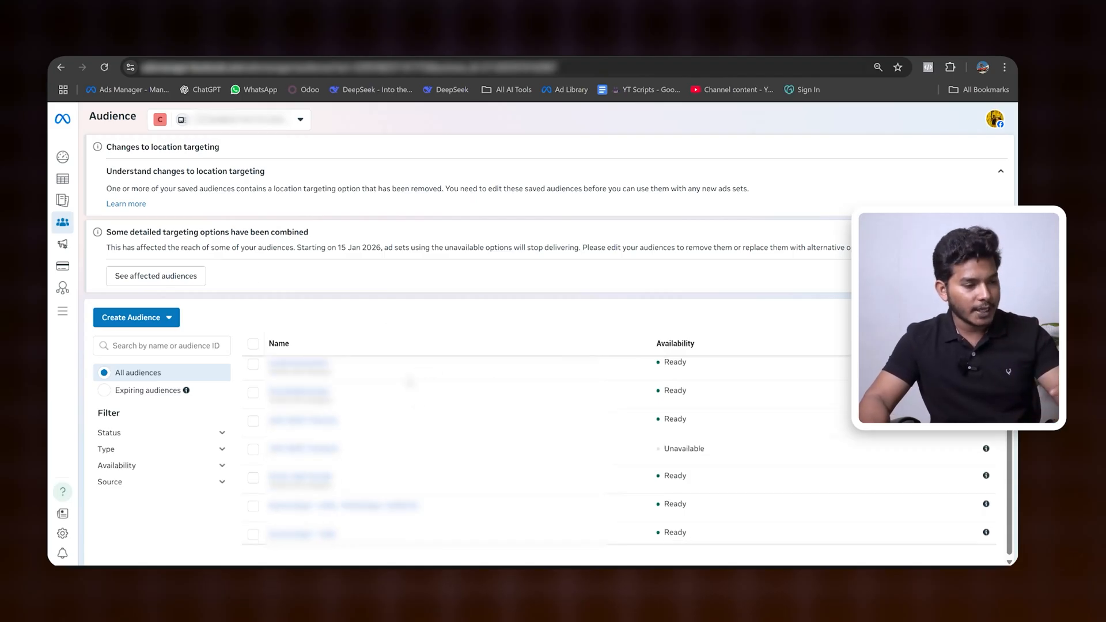
scroll(470, 399, "down", 2)
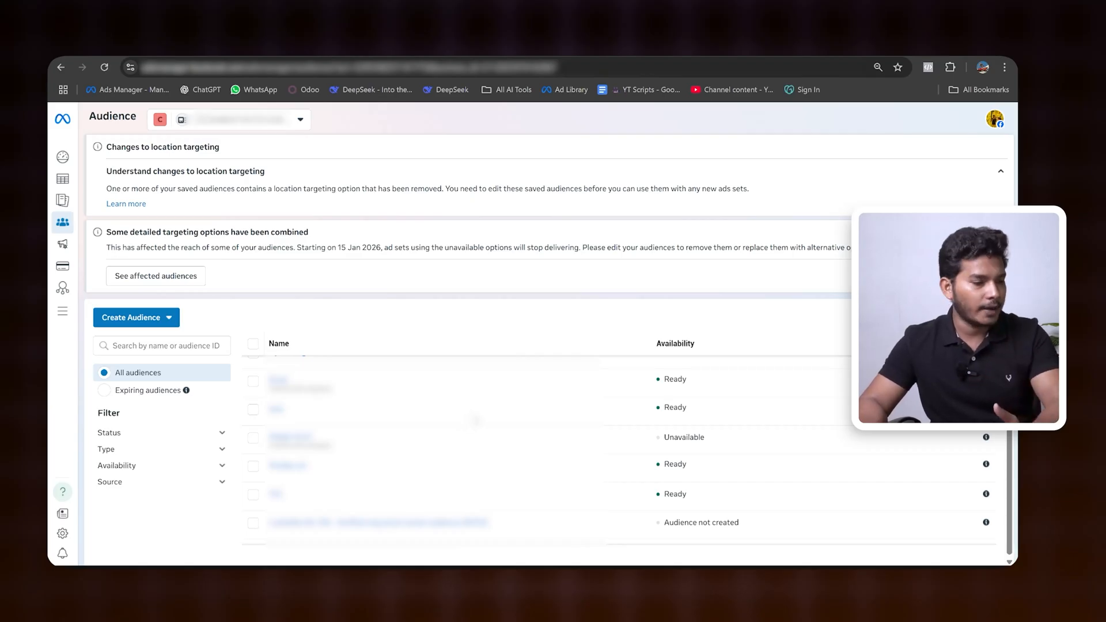
scroll(475, 422, "up", 2)
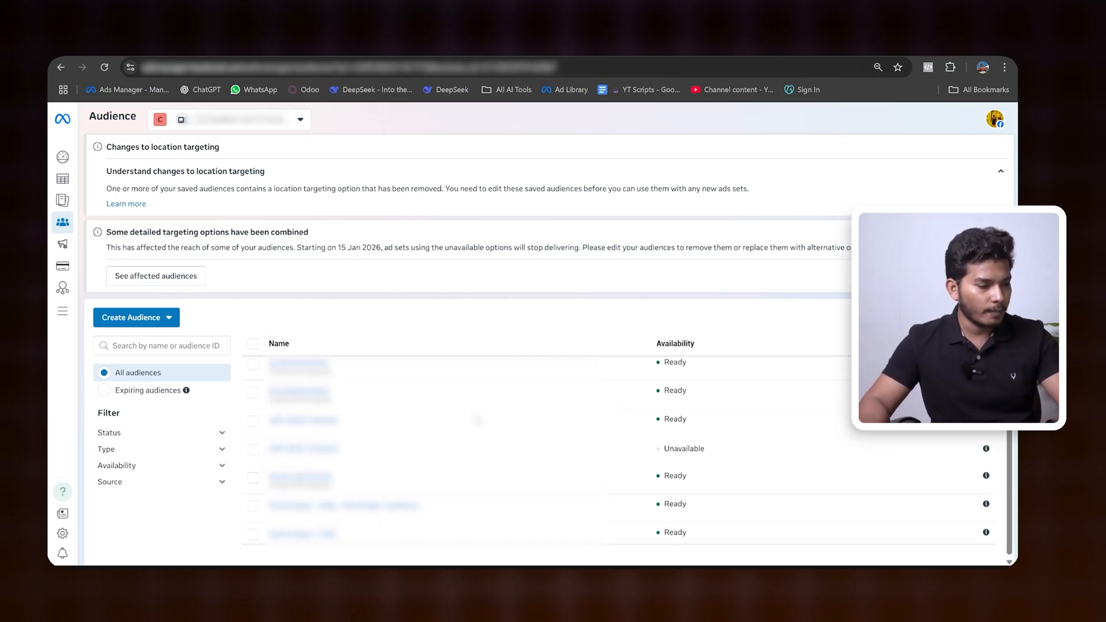
scroll(476, 419, "up", 2)
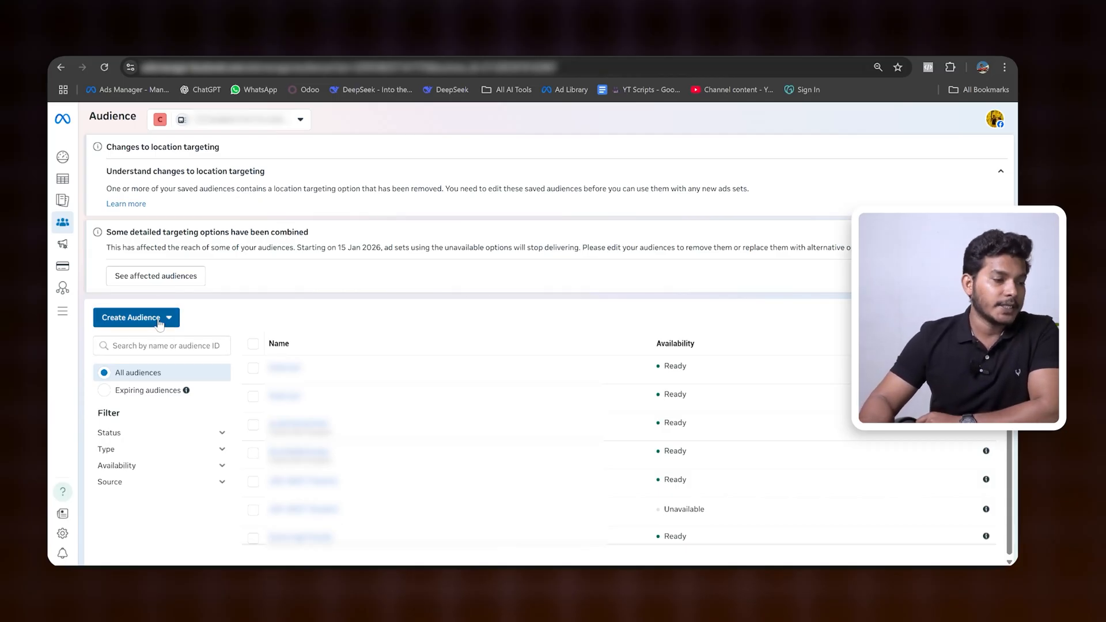
Step: Start a new saved audience and switch it to the original audience options
left_click(116, 319)
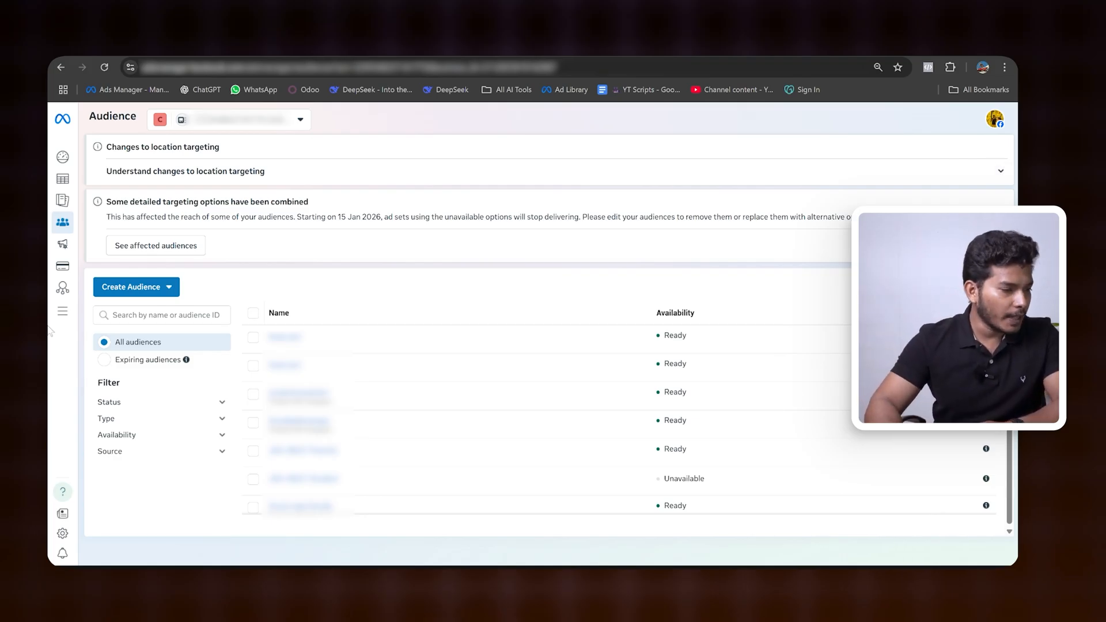
left_click(166, 286)
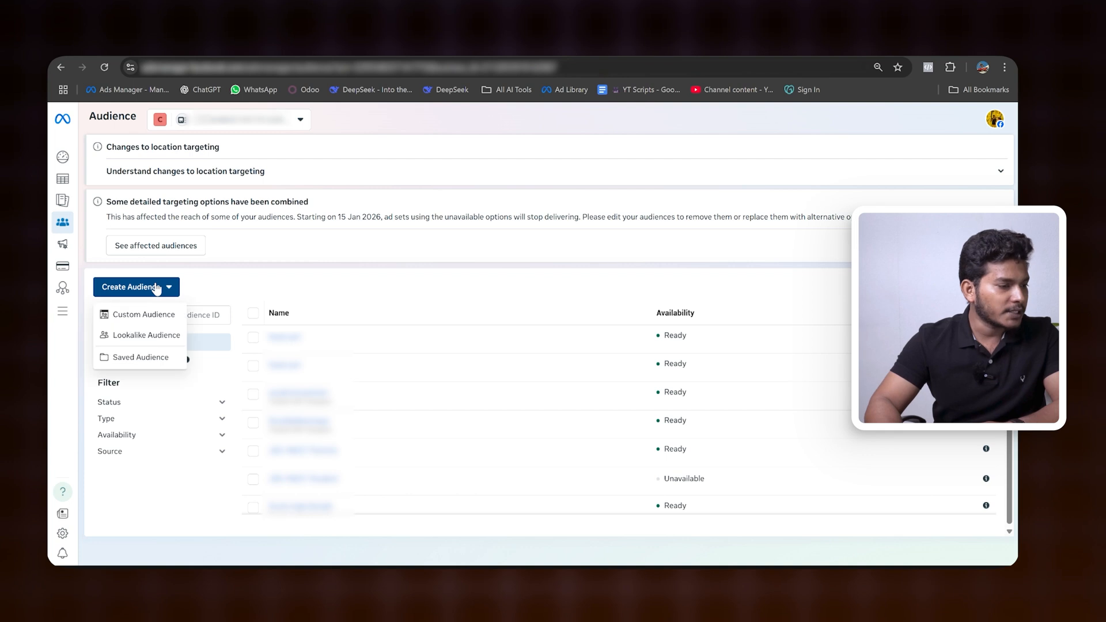
left_click(149, 358)
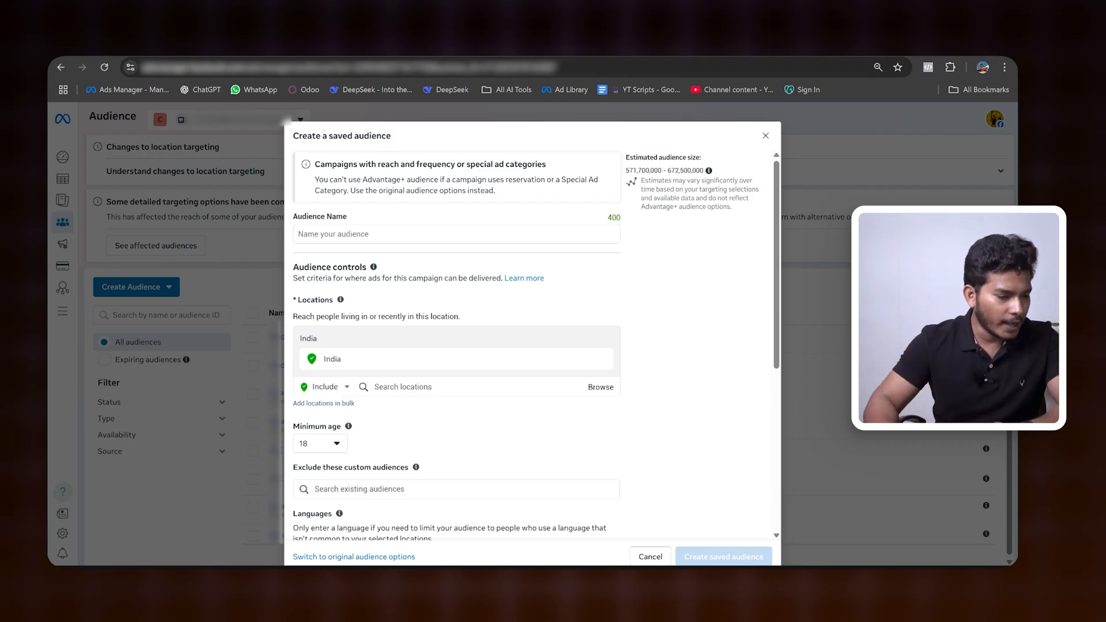
left_click(376, 557)
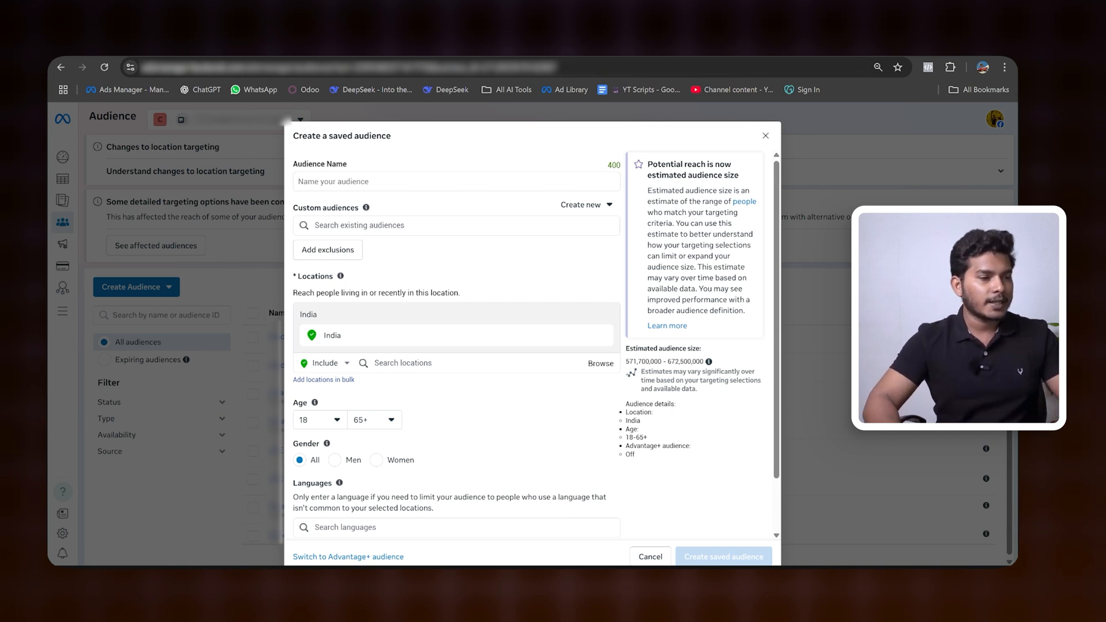
Step: Name the saved audience "Saree"
left_click(322, 180)
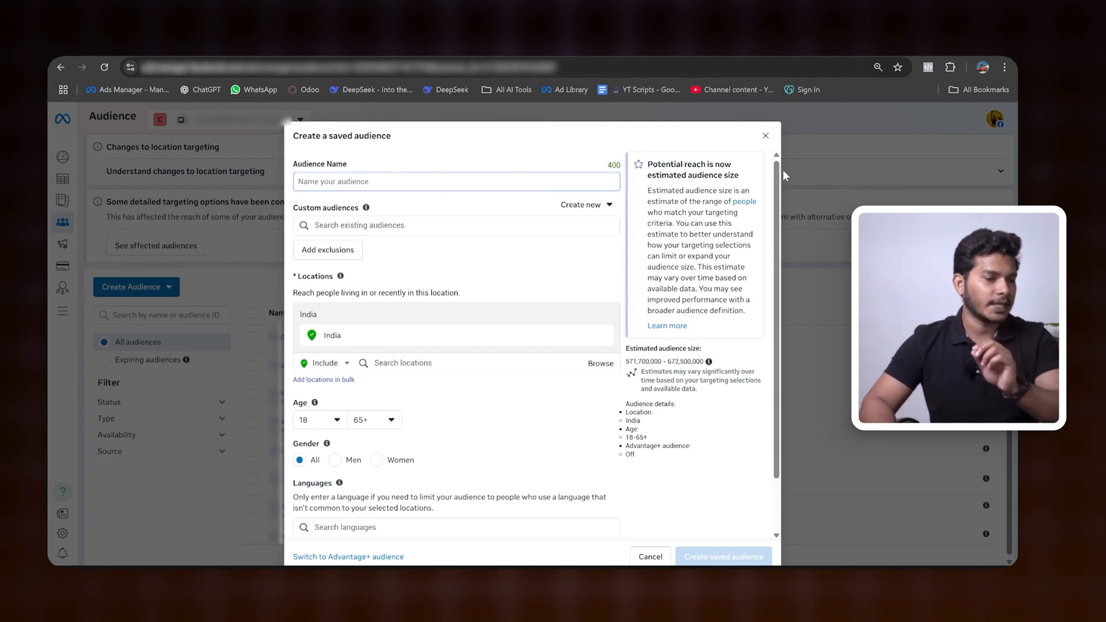
key("Caps_Lock")
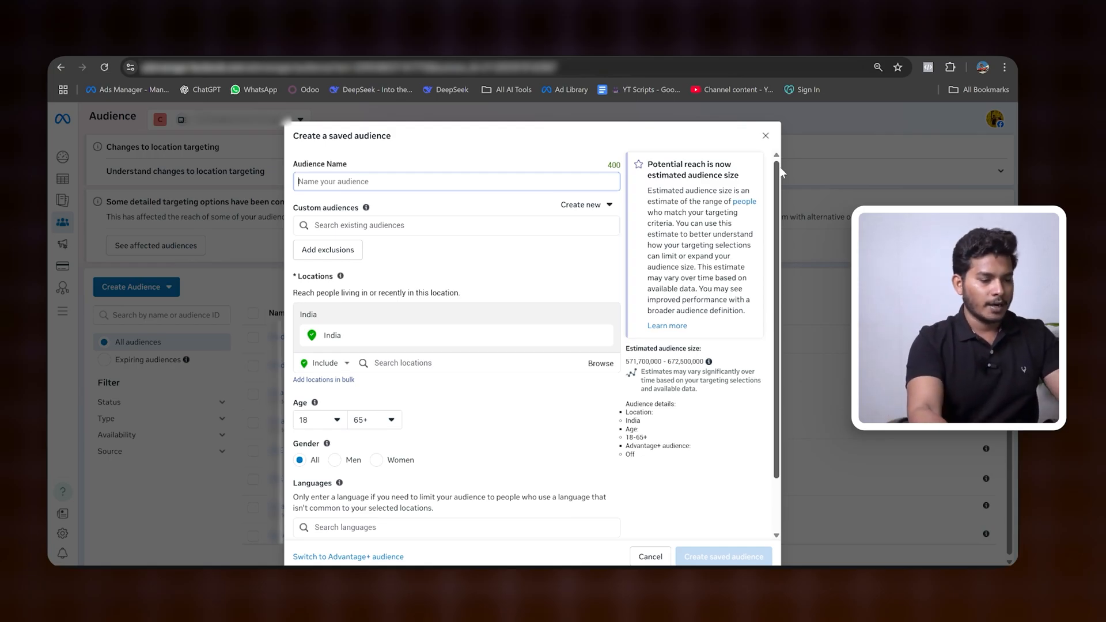
key("Caps_Lock")
type("S")
key("Caps_Lock")
type("aree")
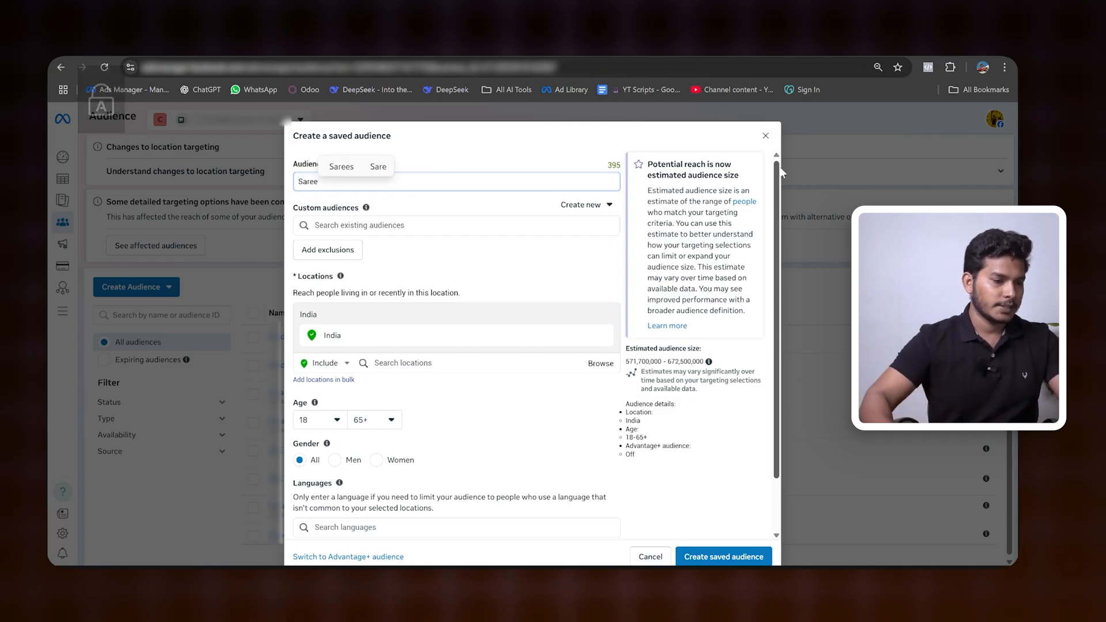
left_click(513, 244)
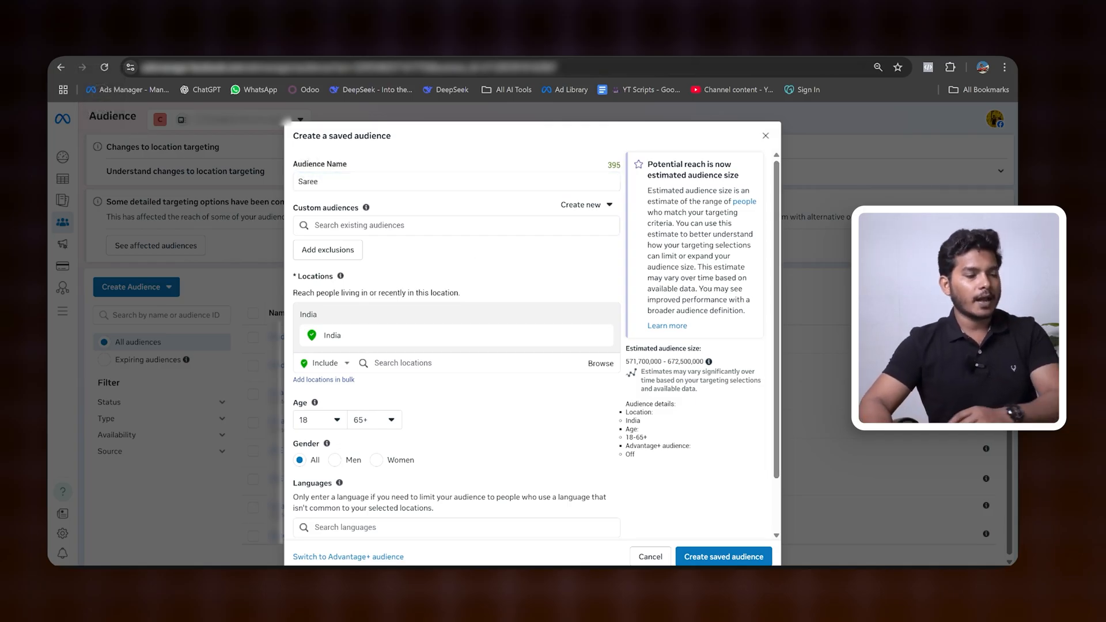
Step: Find Mumbai, Maharashtra and include it as the audience location in place of all India
scroll(408, 320, "down", 1)
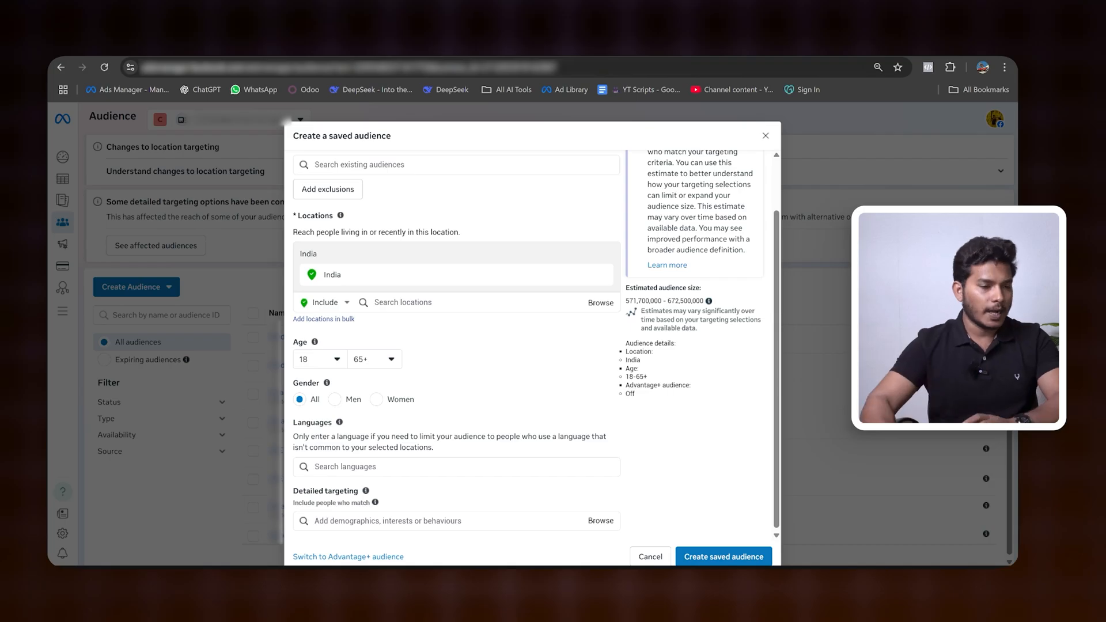
left_click(375, 301)
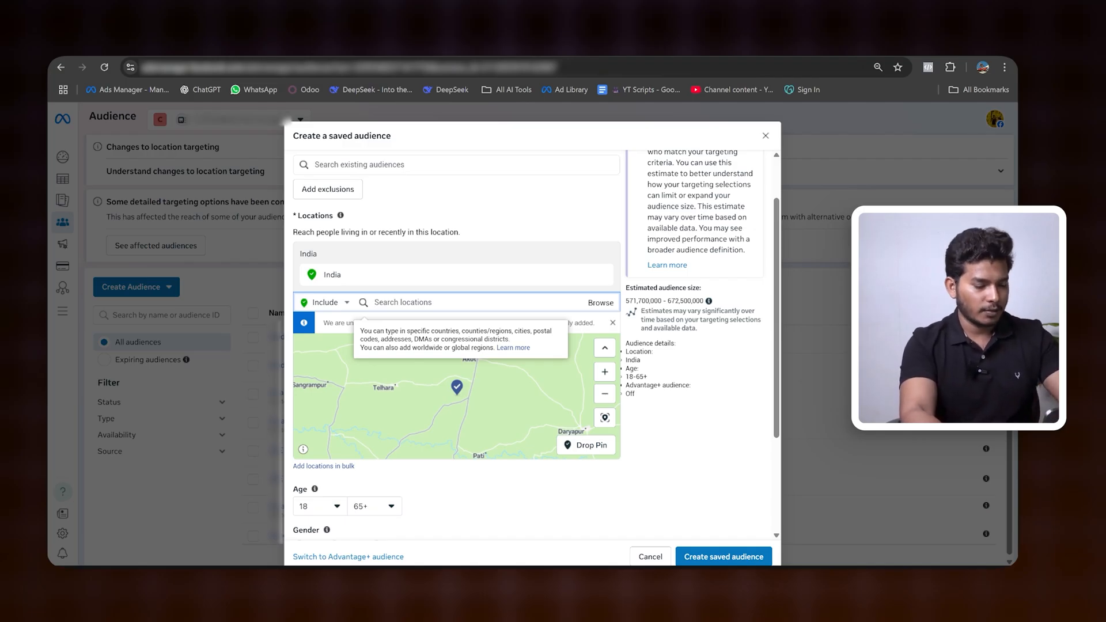
type("mumbai")
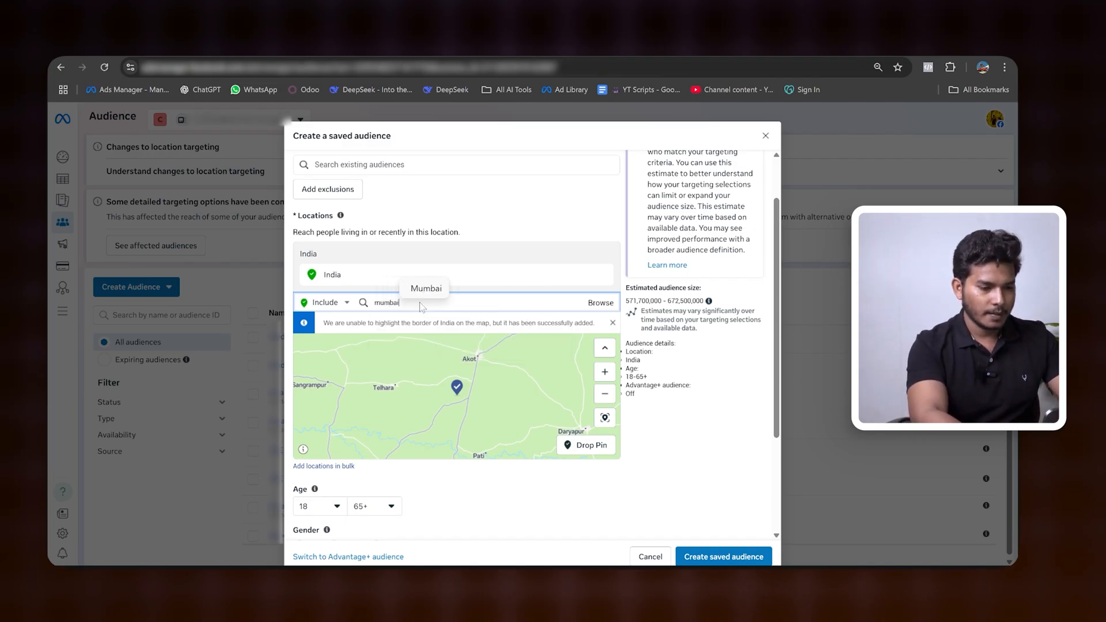
left_click(390, 326)
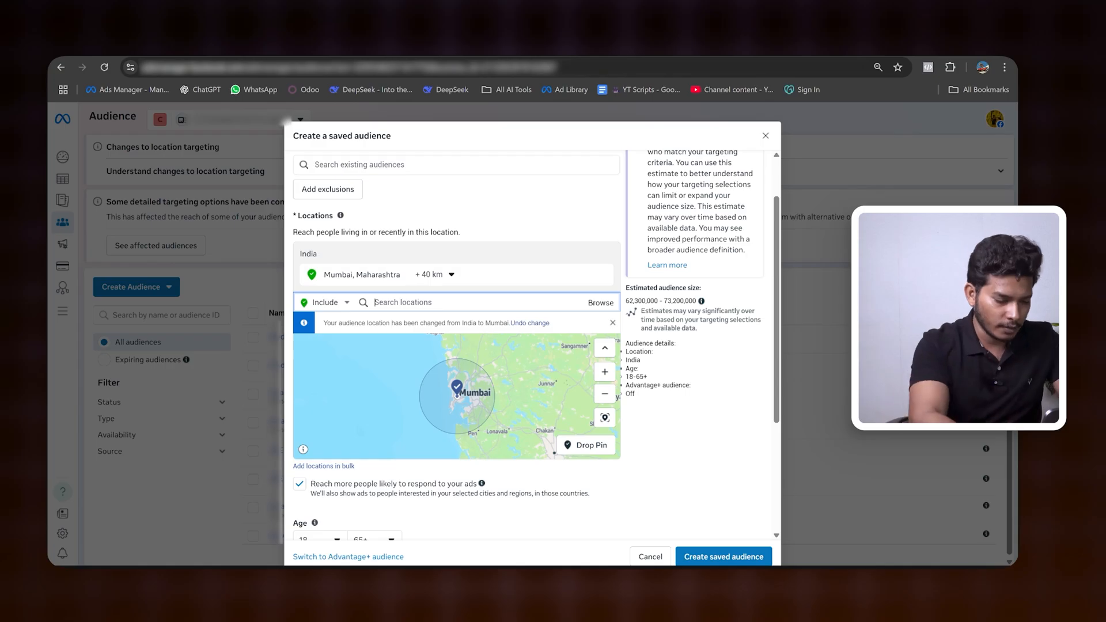
Step: Add the city of Bangalore, Karnataka, India to the included locations
type("ban")
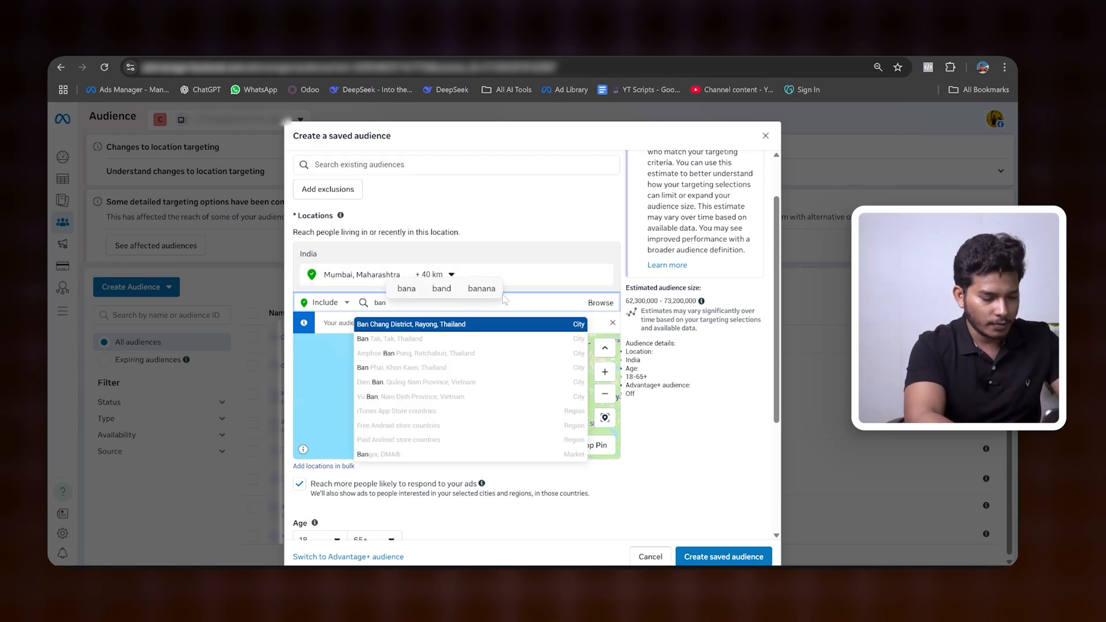
type("glore")
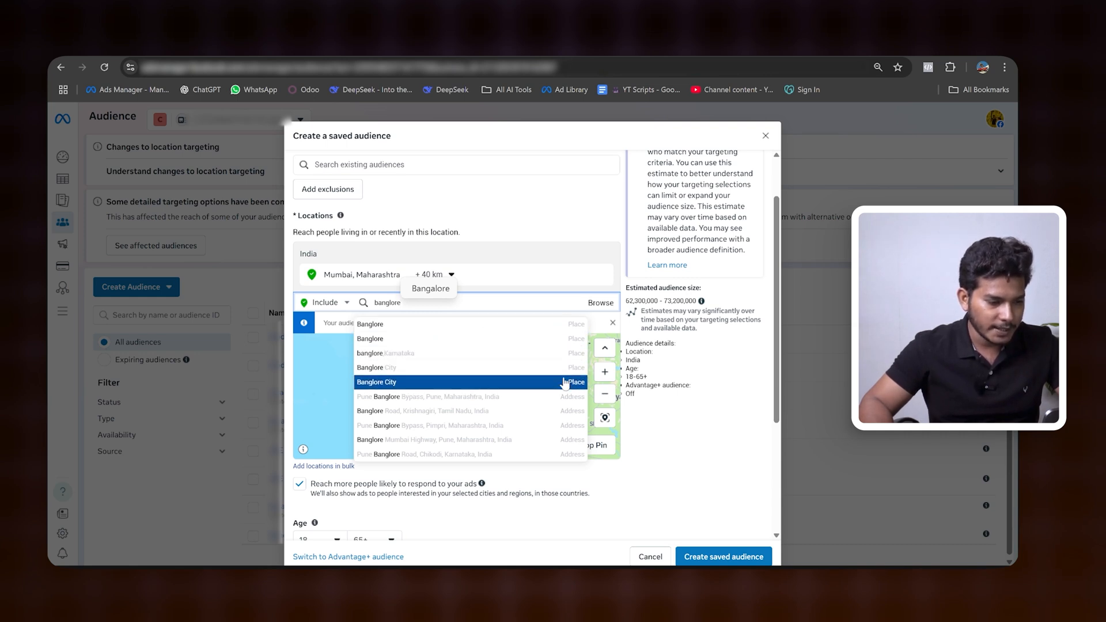
left_click(438, 293)
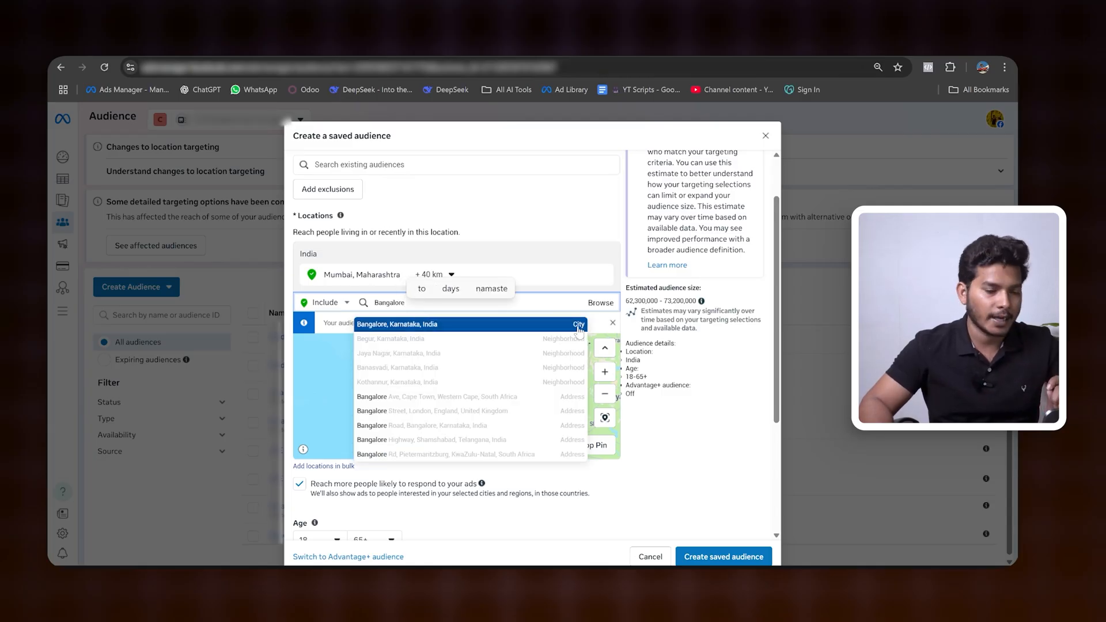
left_click(578, 326)
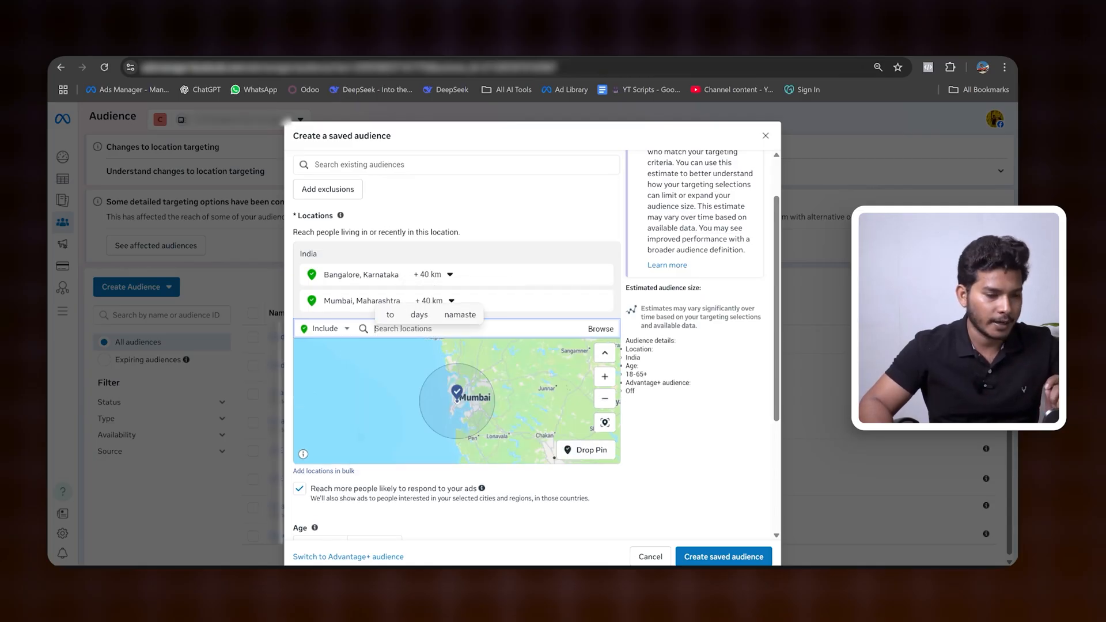
Step: Set the targeting radius around Bangalore, Karnataka to 50 km
left_click(445, 276)
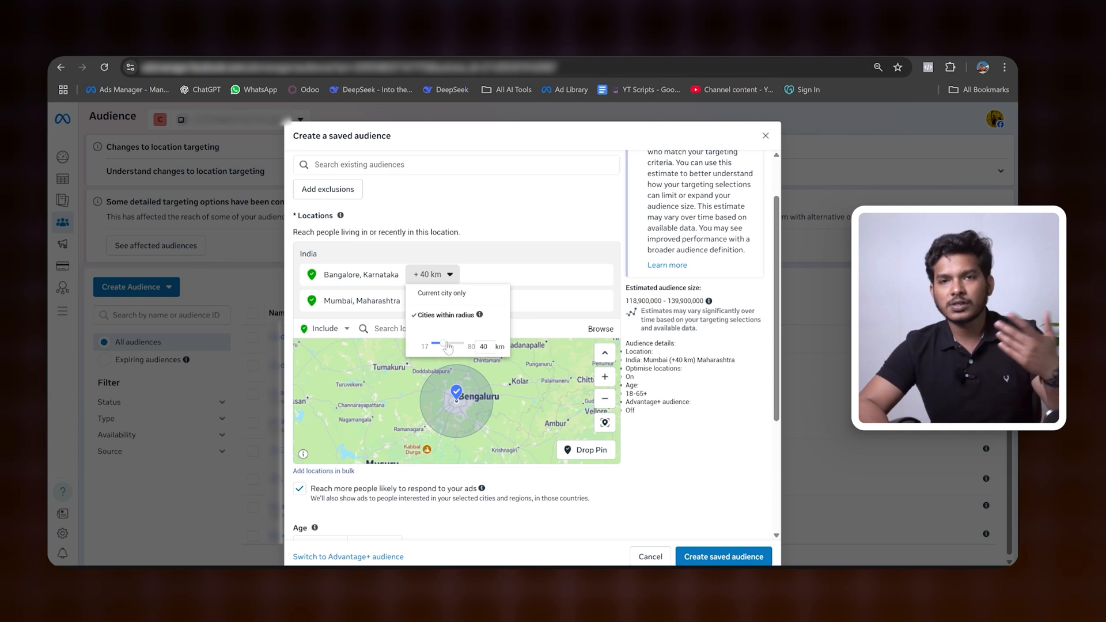
left_click_drag(443, 344, 451, 347)
left_click(558, 292)
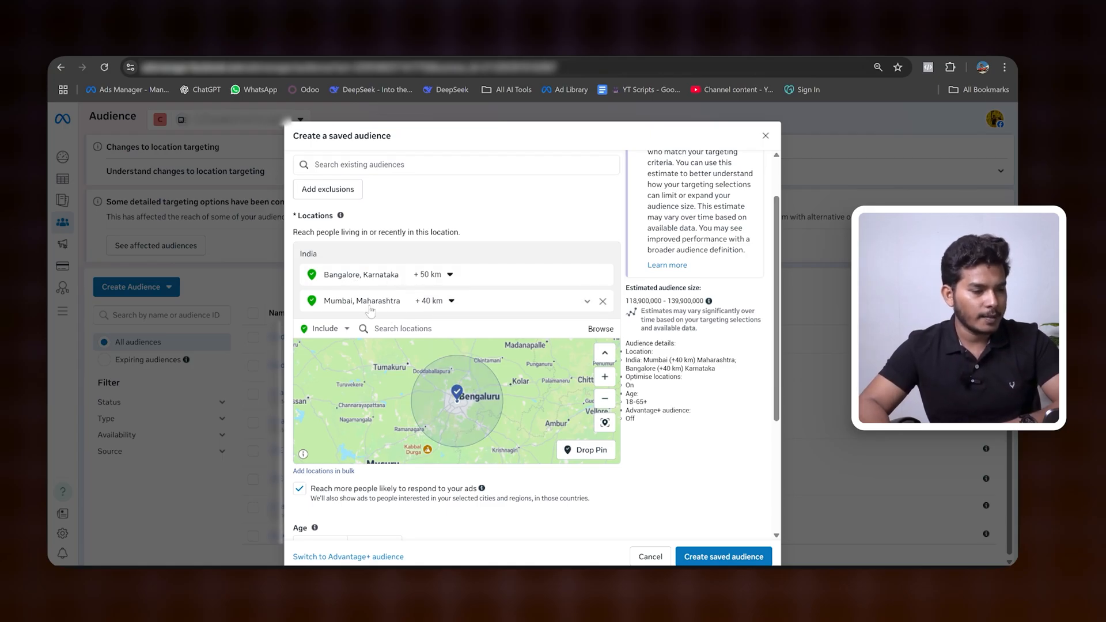
Step: Add the city of Jaipur, Rajasthan to the included locations
left_click(375, 328)
type("jaiour")
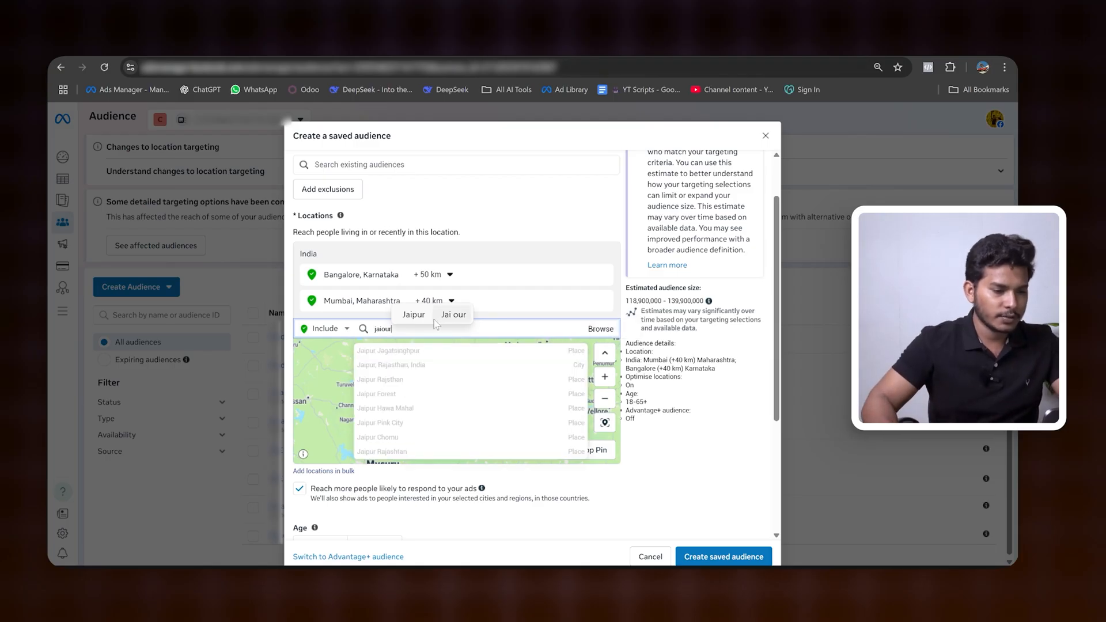
left_click(413, 315)
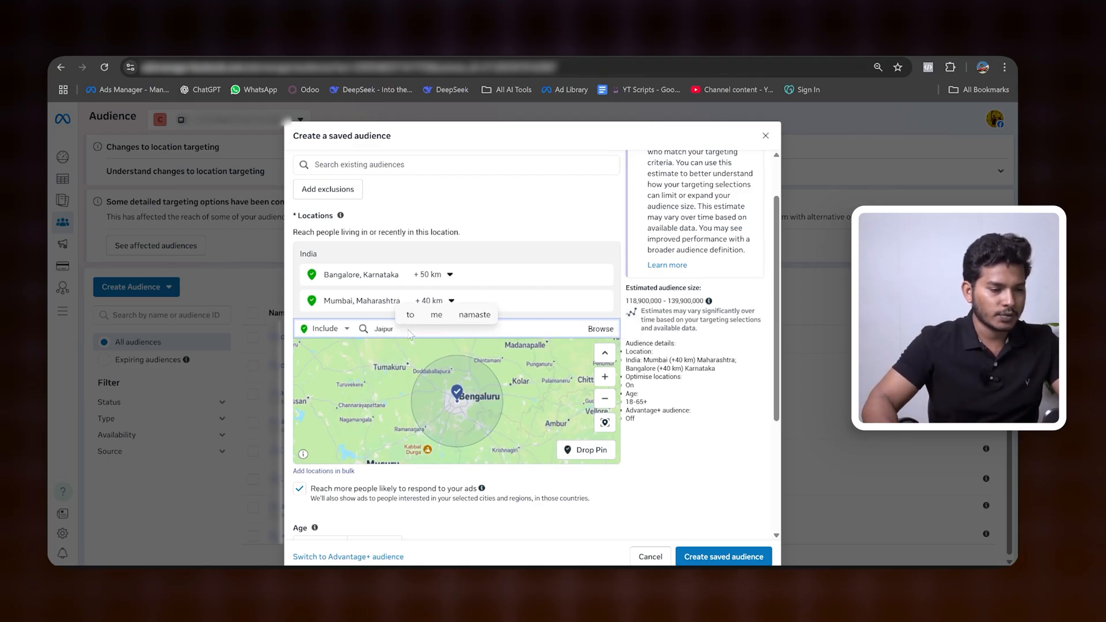
left_click(418, 353)
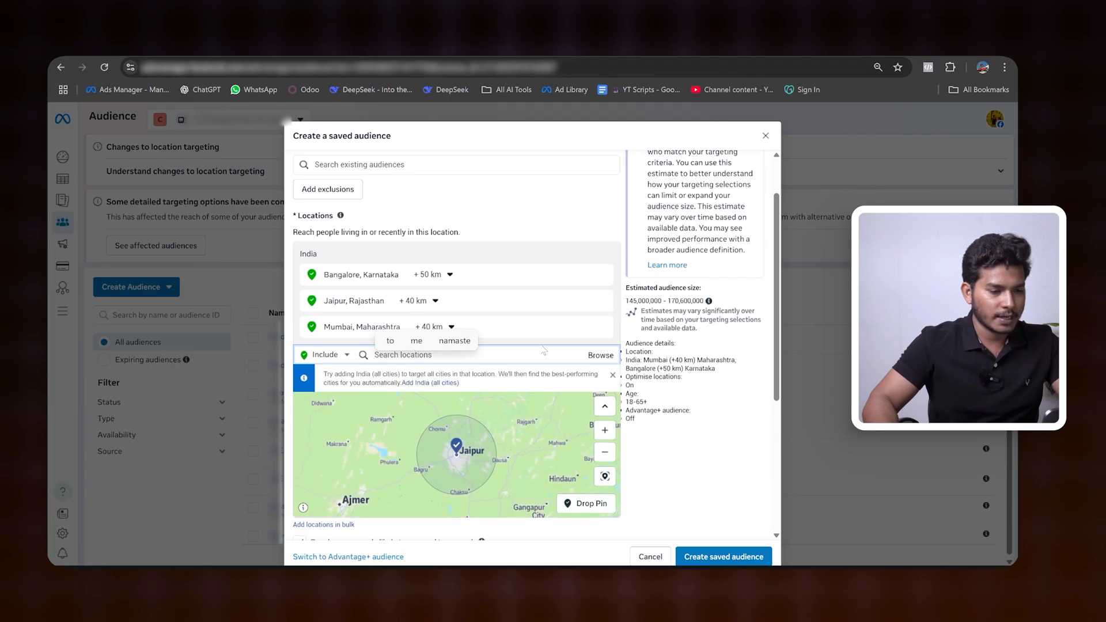
Step: Add "Ahemdabad,Gujarat" and "Ahemdabad" to the included locations and set the radius of "Ahemdabad" to 54 km
type("ahemdabad")
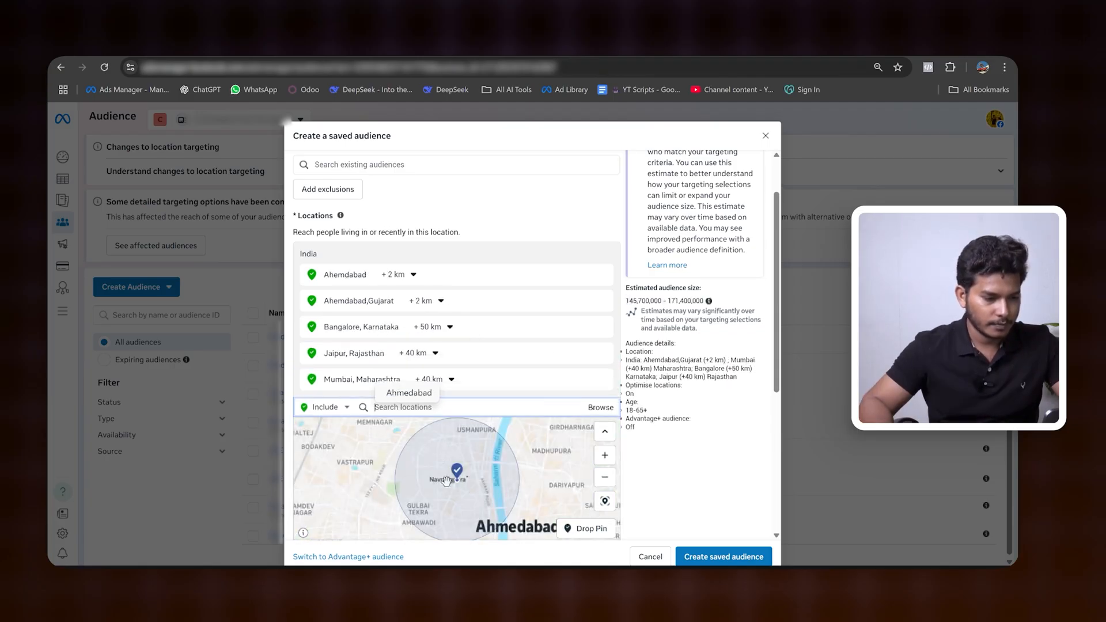
left_click(413, 274)
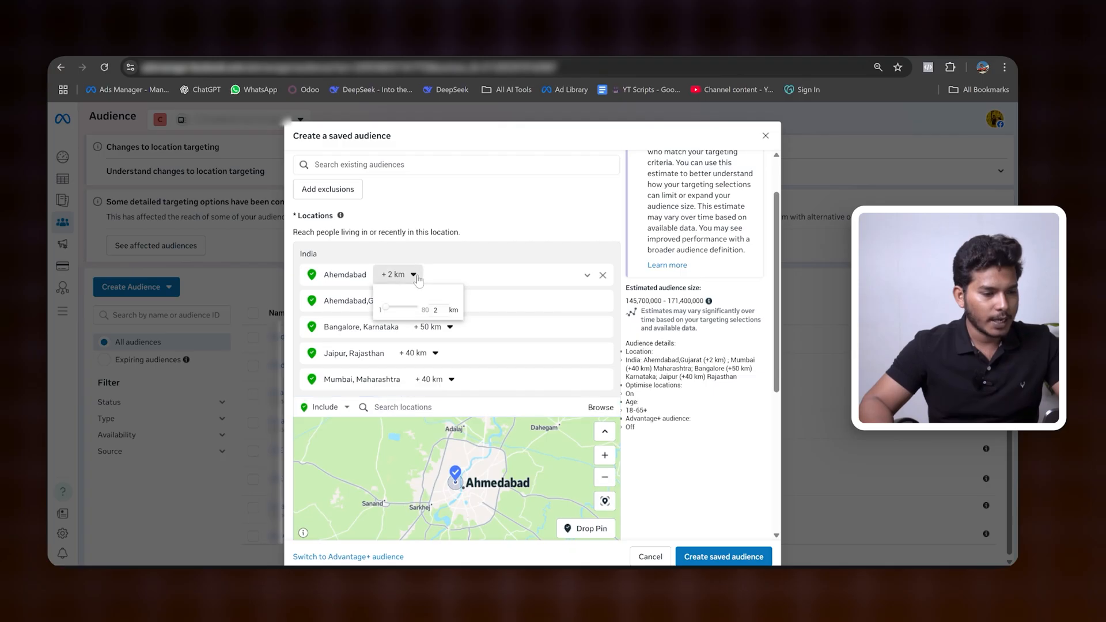
left_click_drag(392, 312, 412, 313)
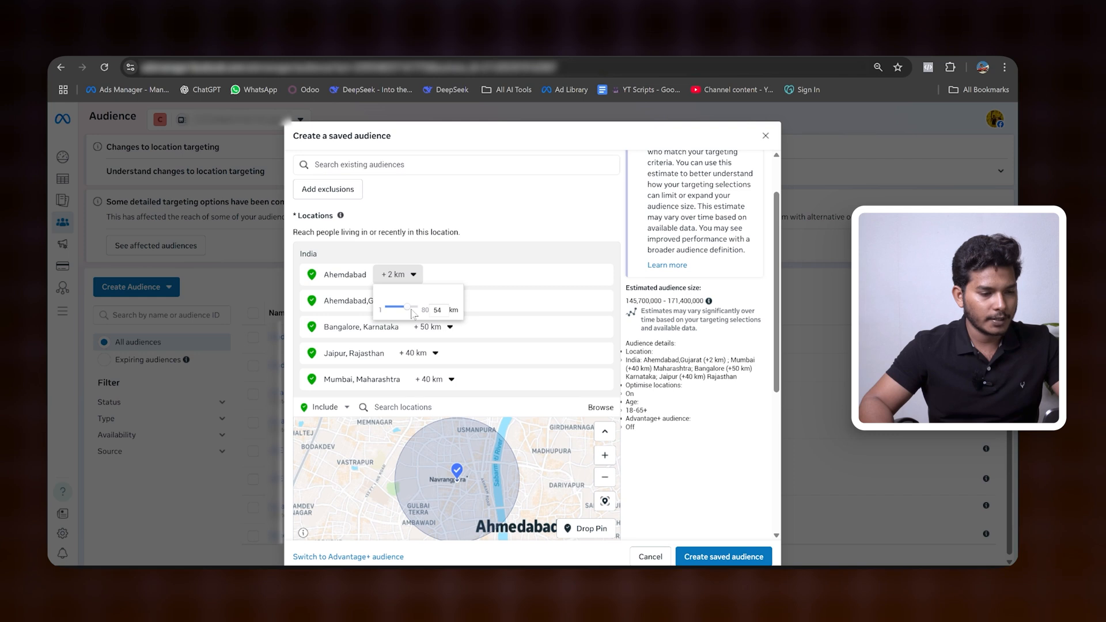
left_click(494, 247)
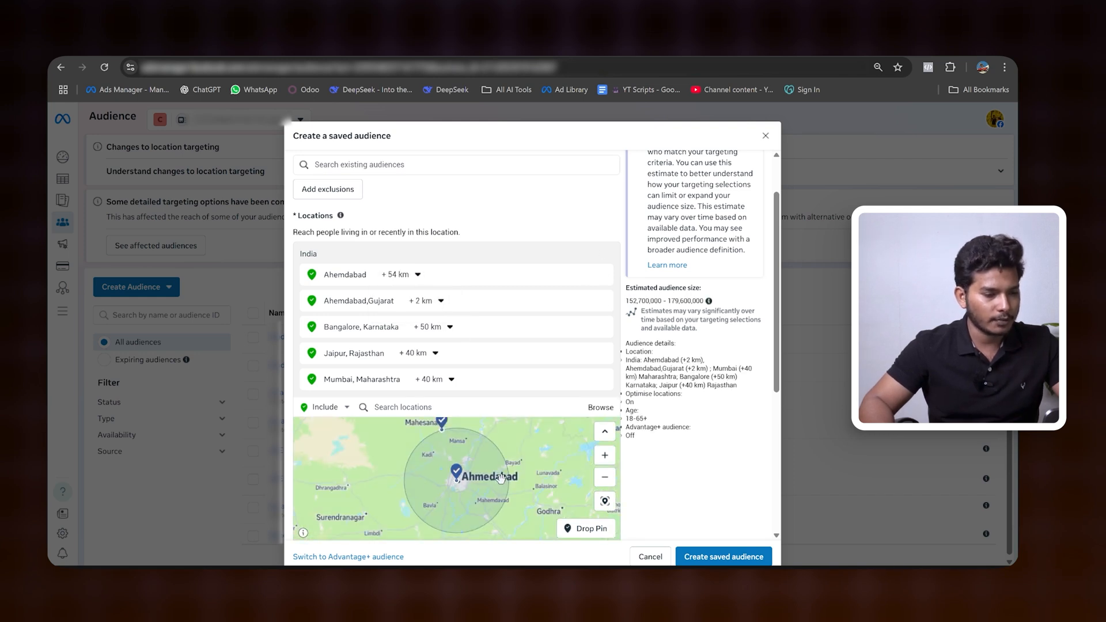
Step: Add the postcode 394210, Surat, Gujarat to the included locations and view its area on the map
left_click(460, 408)
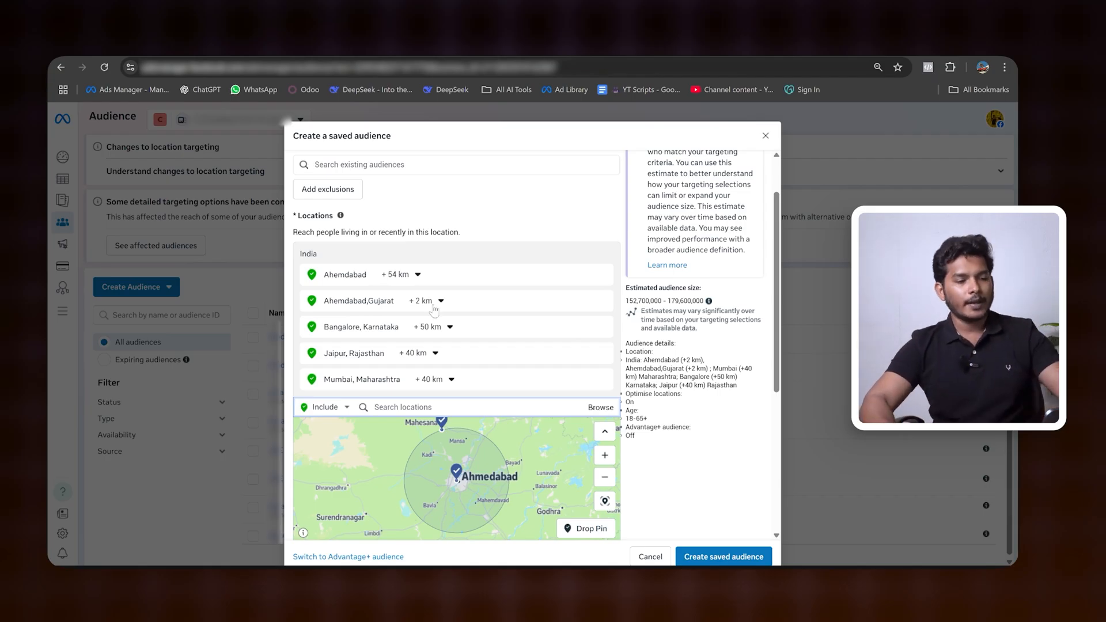
scroll(535, 250, "down", 1)
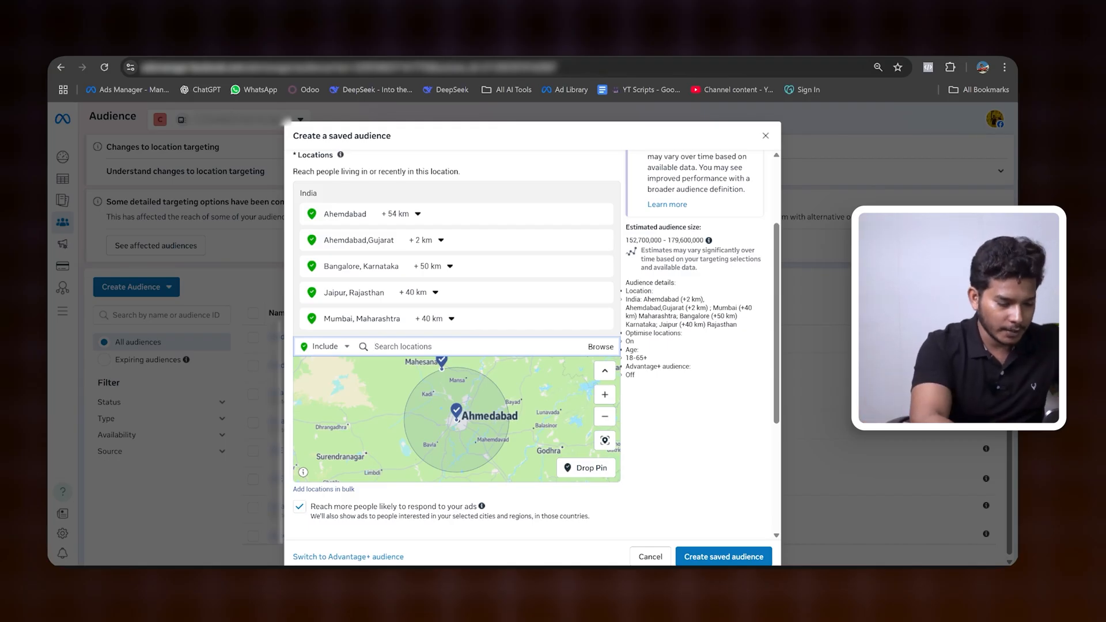
type("3")
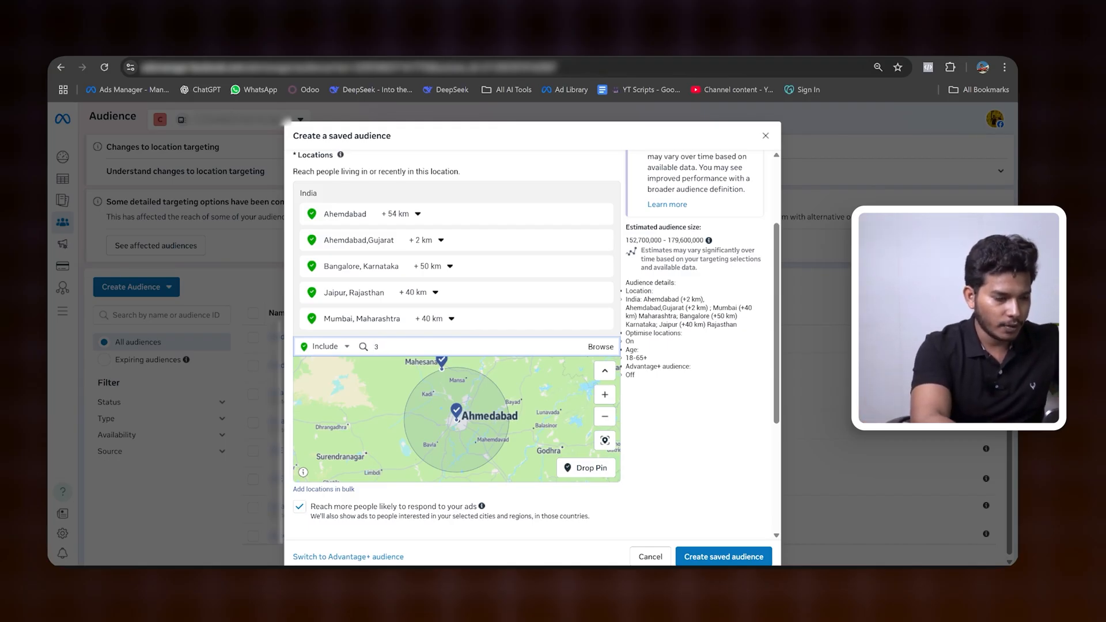
type("94210")
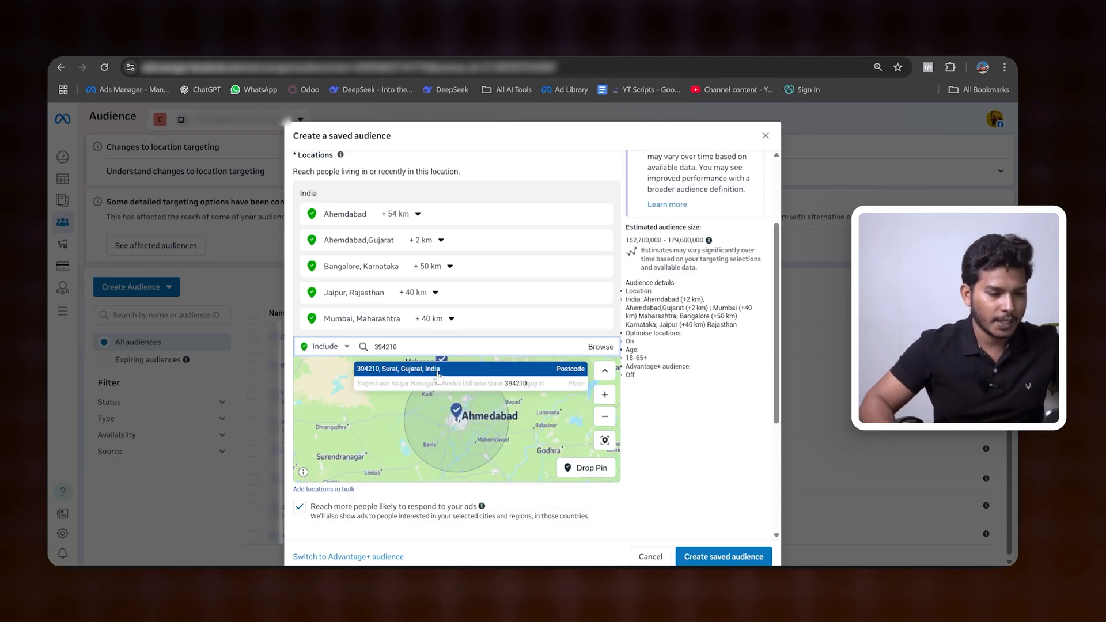
left_click(439, 373)
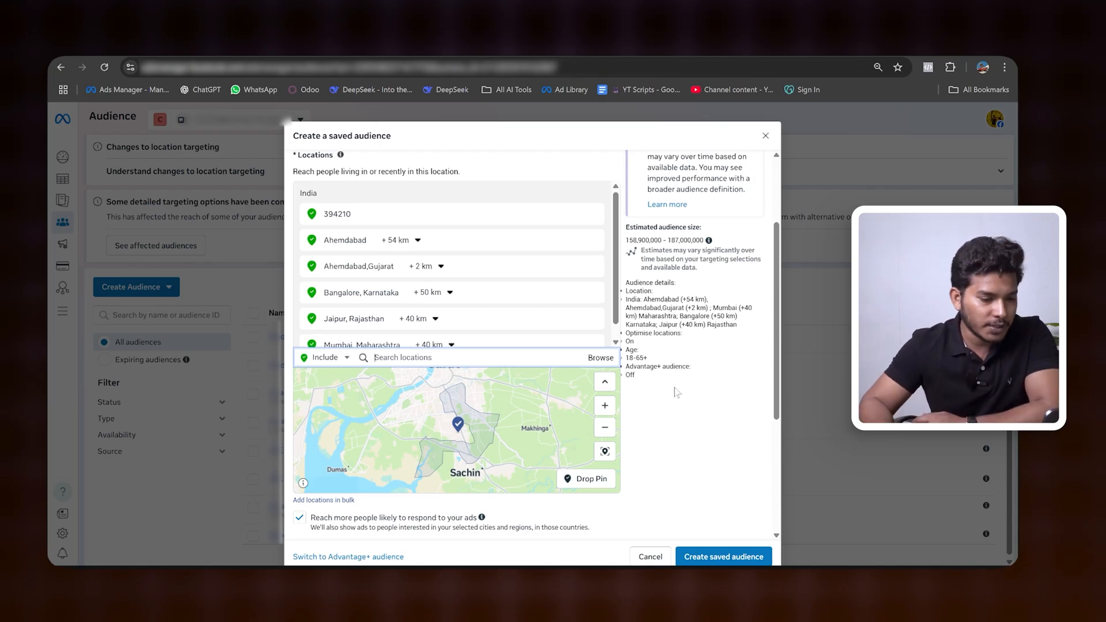
scroll(526, 438, "up", 5)
scroll(525, 438, "down", 5)
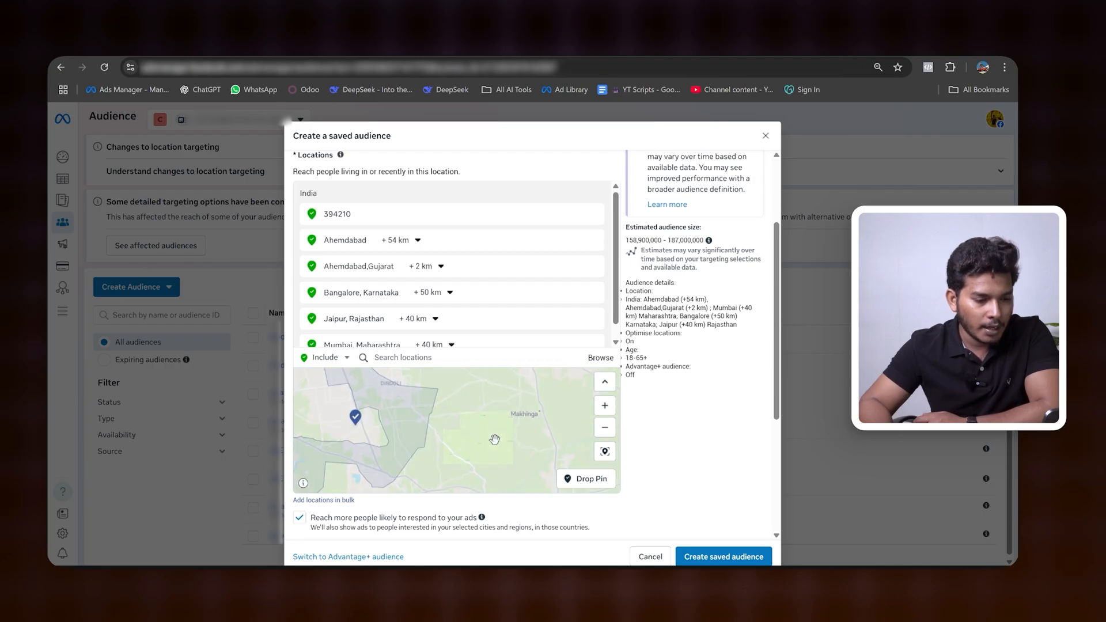
Step: Drop a location pin beside Ankul Pan Centre in Surat's Hirabag area on the map
left_click_drag(493, 438, 542, 428)
left_click_drag(477, 373, 465, 427)
scroll(442, 434, "up", 3)
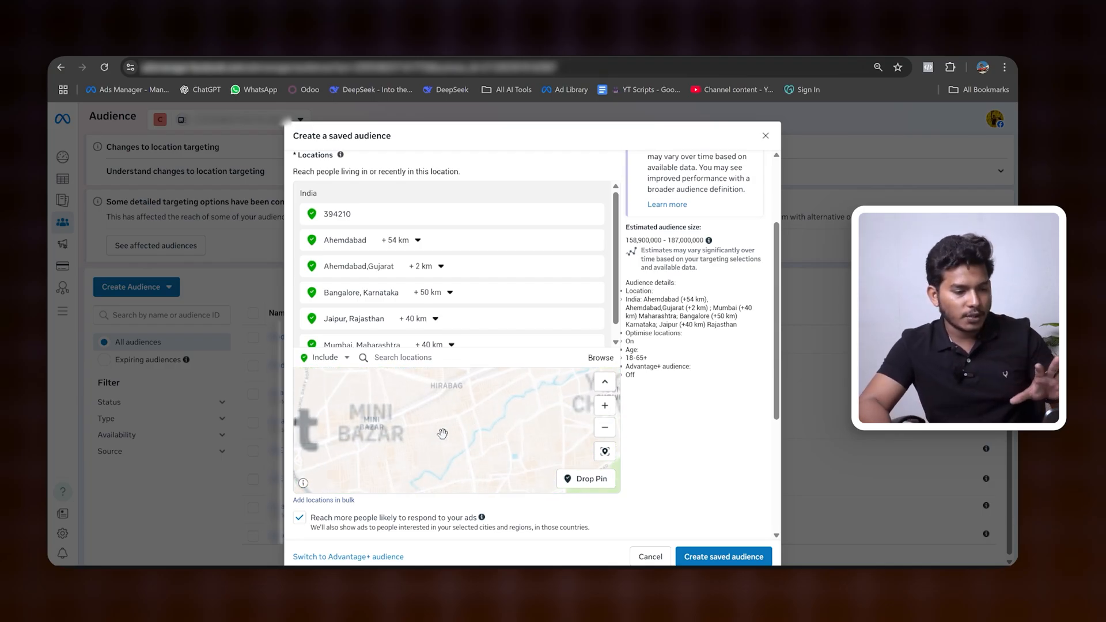
scroll(444, 400, "up", 2)
scroll(444, 400, "up", 2)
scroll(440, 448, "up", 2)
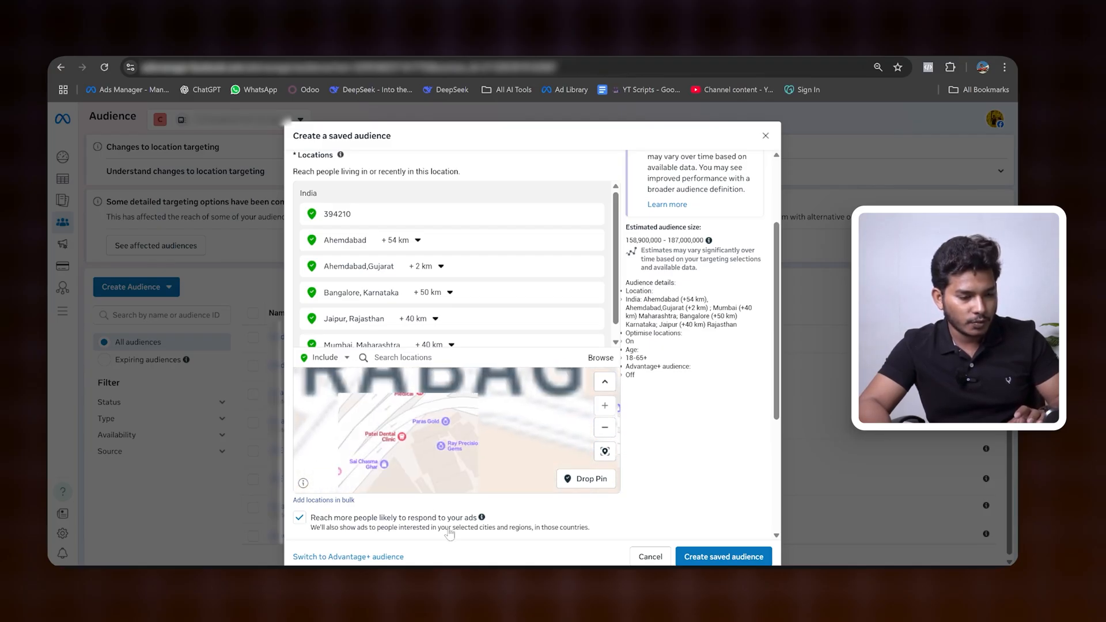
mouse_move(449, 433)
left_mouse_down()
mouse_move(457, 463)
mouse_move(469, 452)
mouse_move(456, 435)
left_mouse_up()
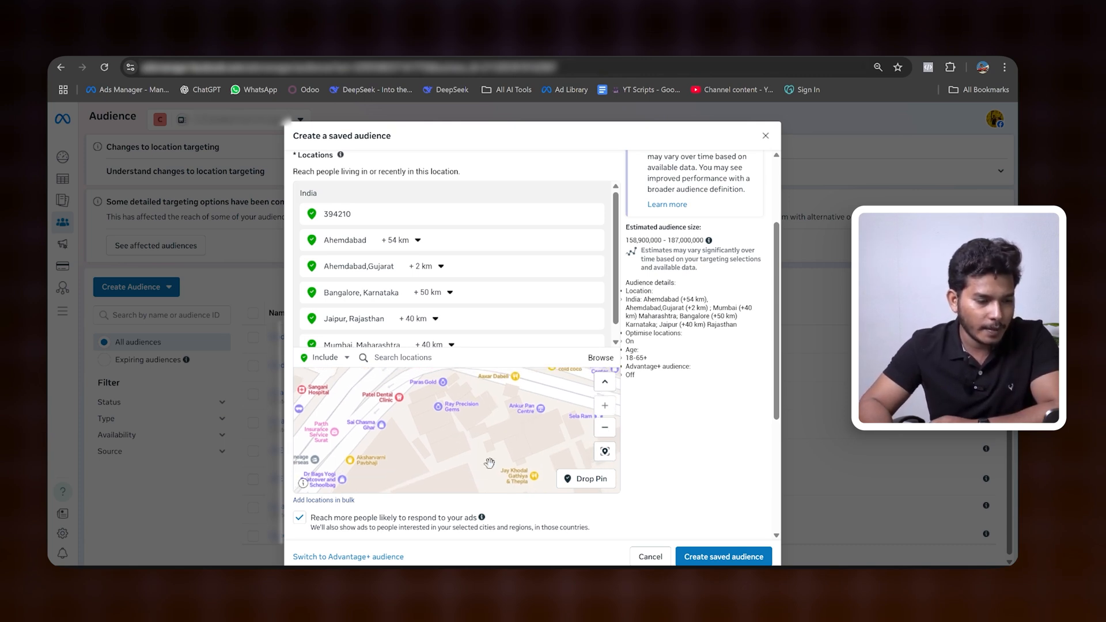
left_click(586, 479)
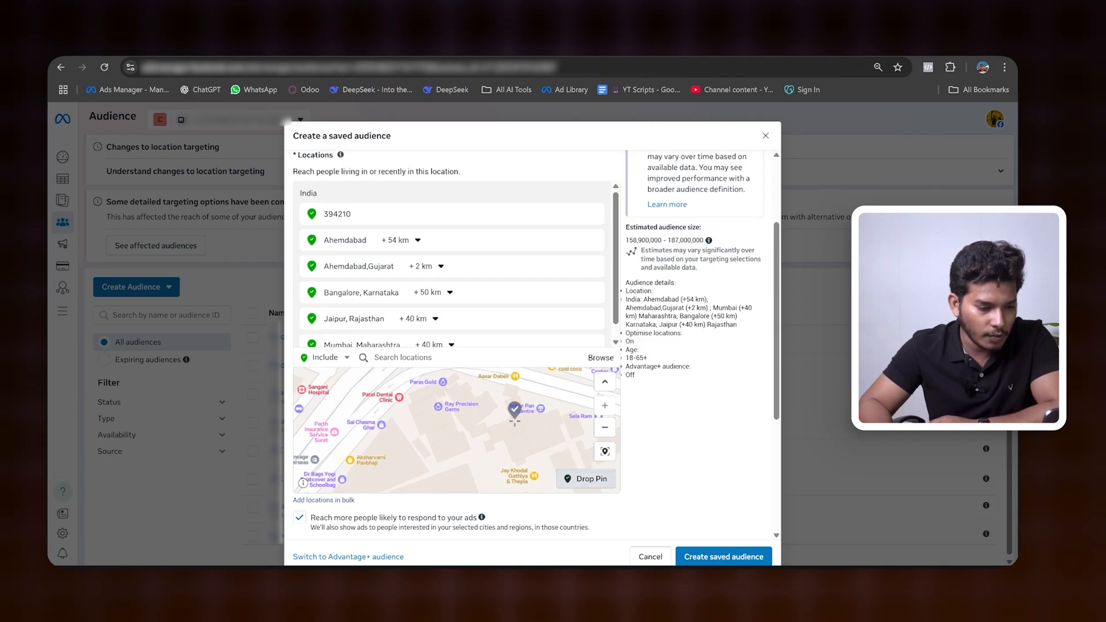
left_click(515, 420)
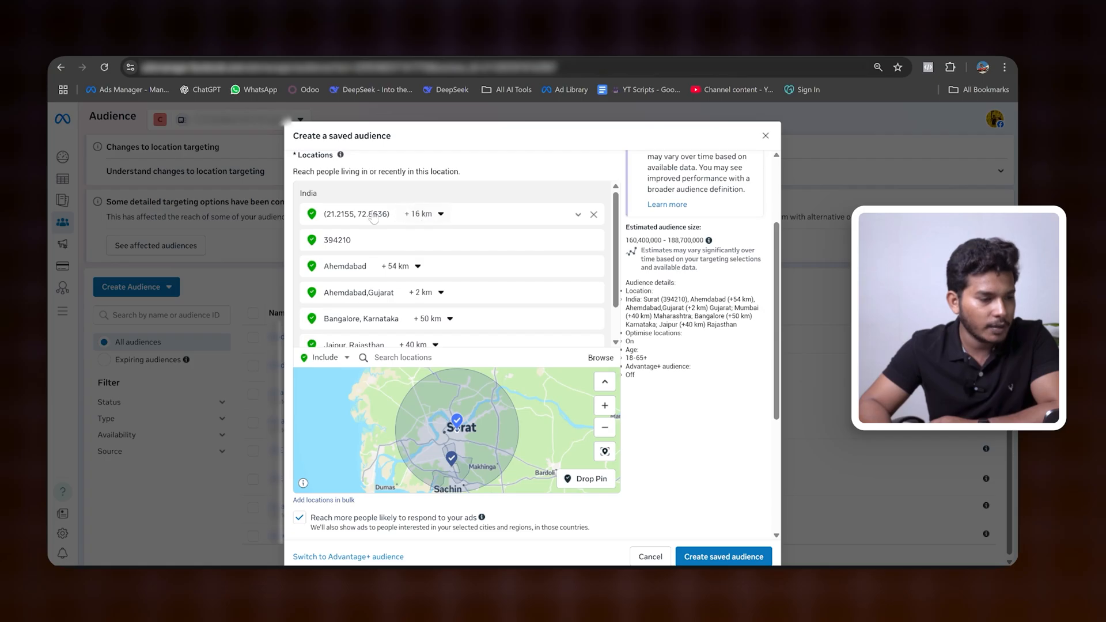
Step: Set the targeting radius around the dropped pin in Surat to 5 km
left_click(422, 213)
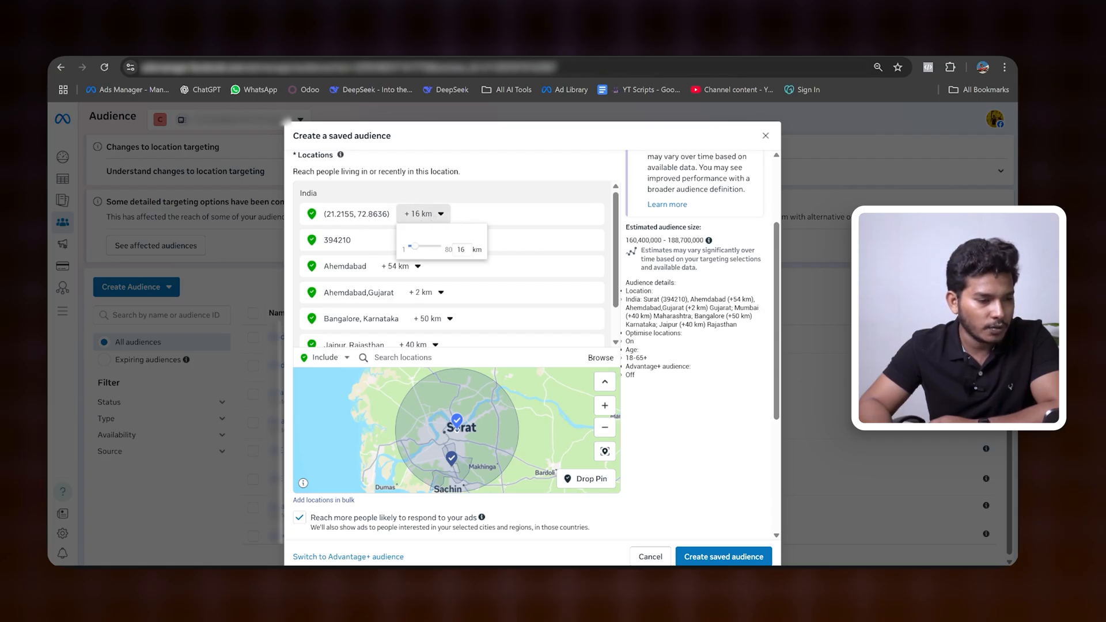
left_click_drag(420, 249, 429, 252)
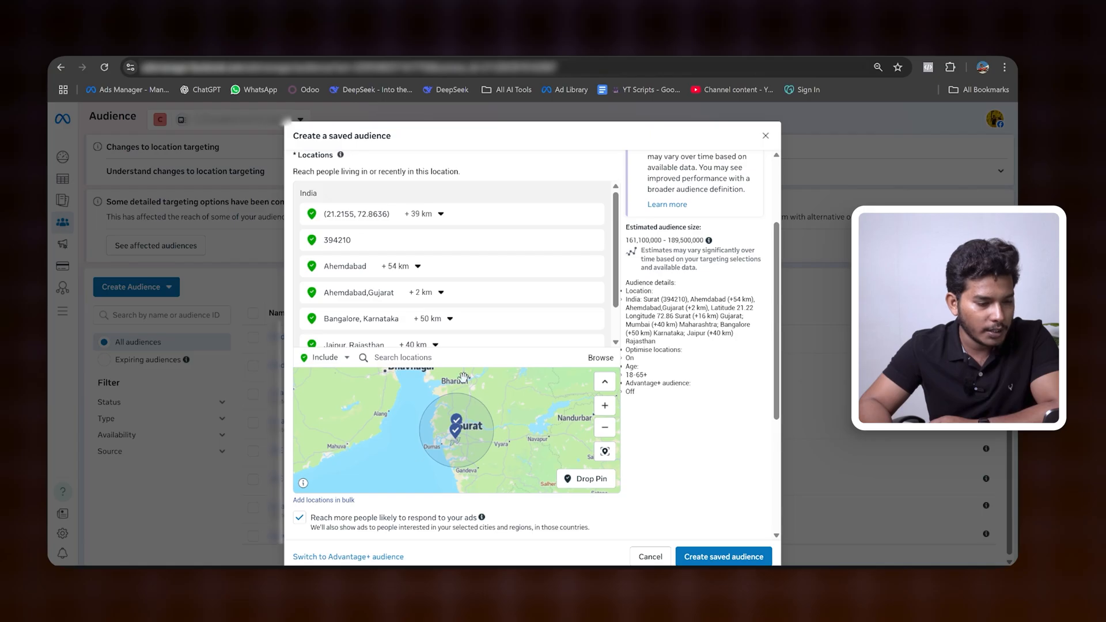
left_click(441, 215)
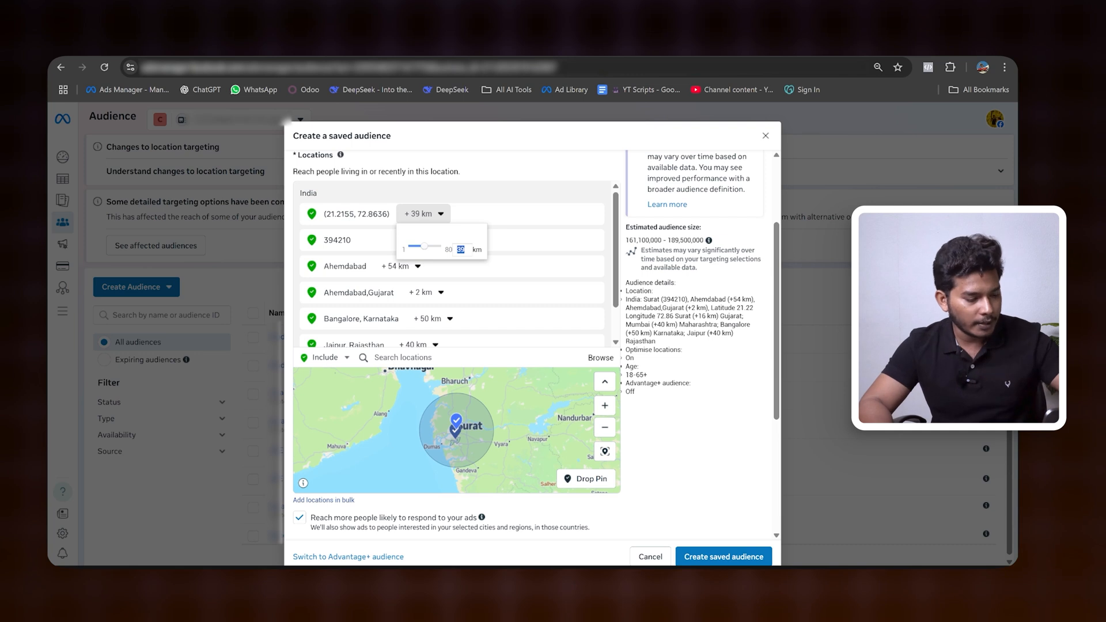
left_click(522, 200)
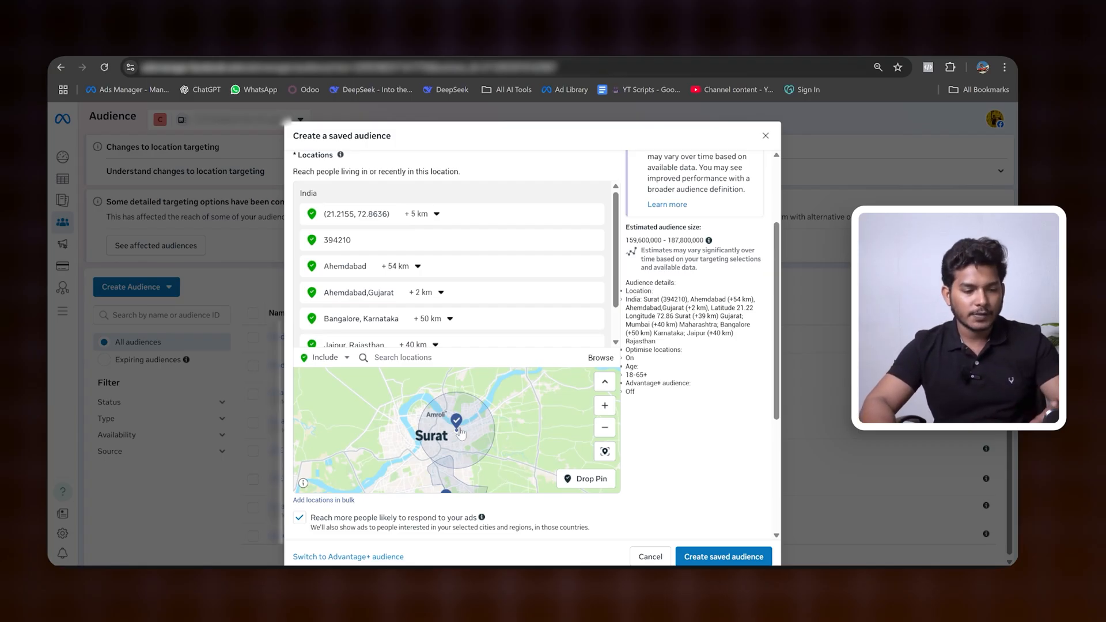
Step: Turn off the option to reach more people likely to respond to the ads
scroll(345, 453, "down", 2)
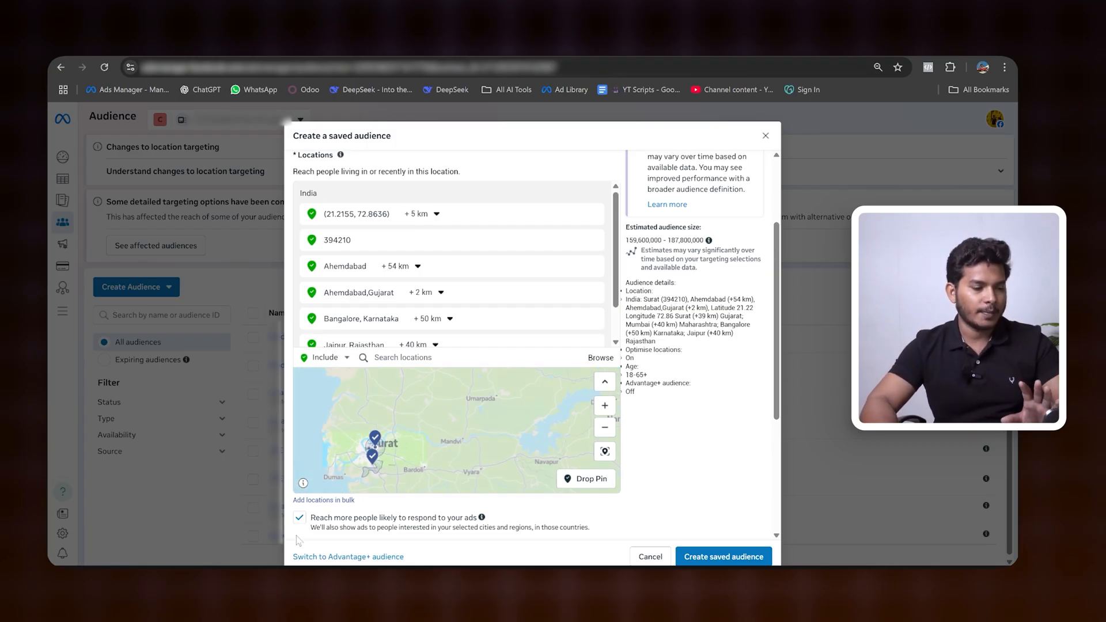
left_click(306, 521)
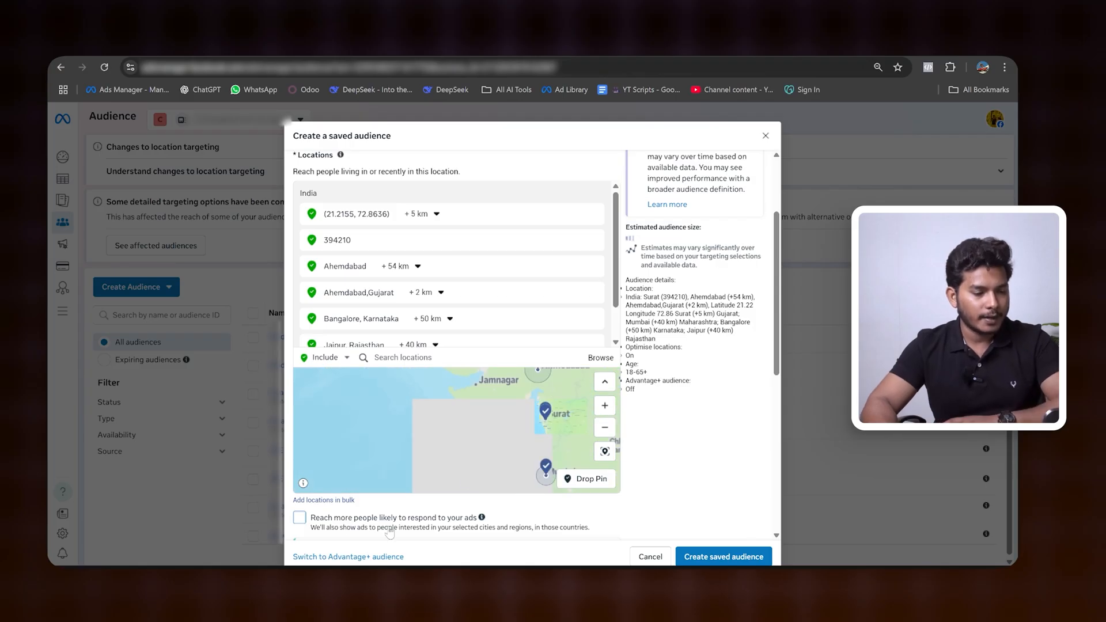
left_click(299, 520)
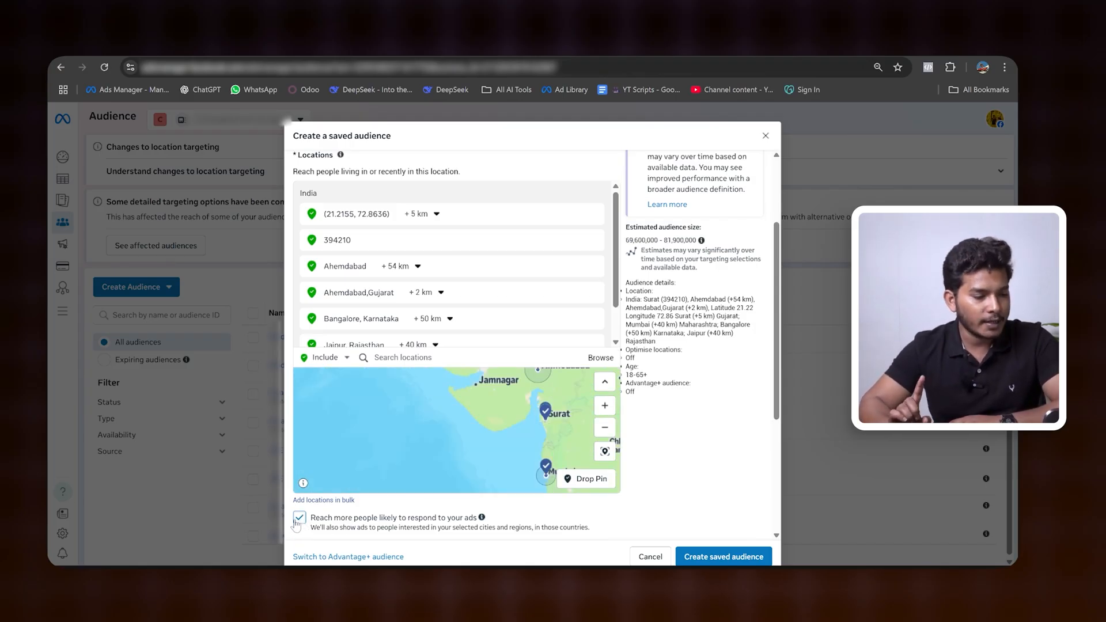
left_click(298, 520)
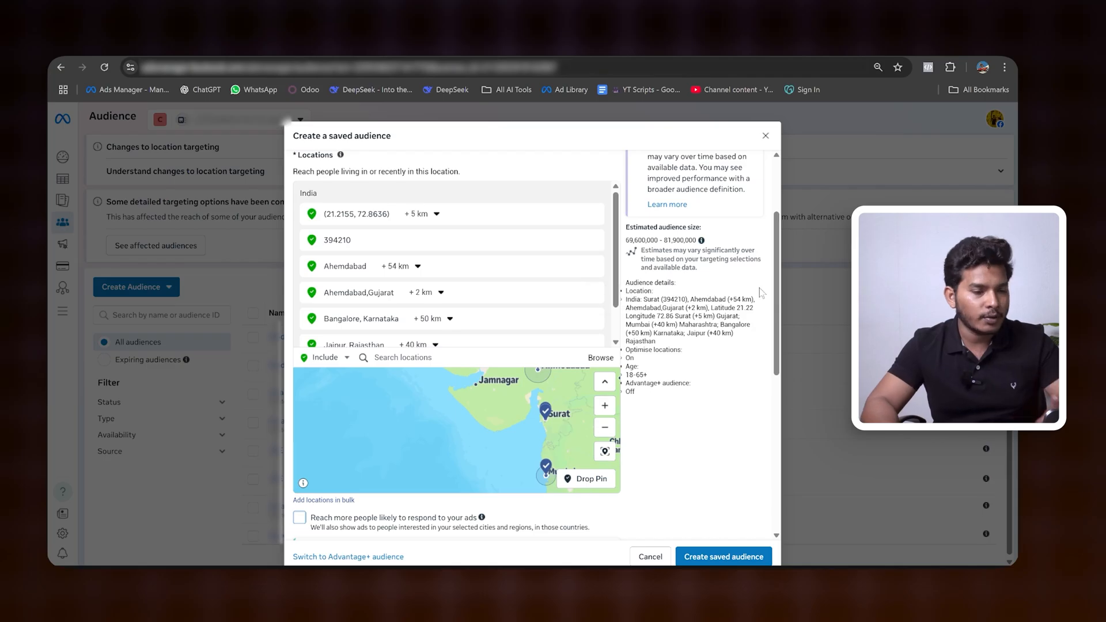
Step: Set the audience's age range to 30–50 and its gender to Women
scroll(753, 349, "down", 3)
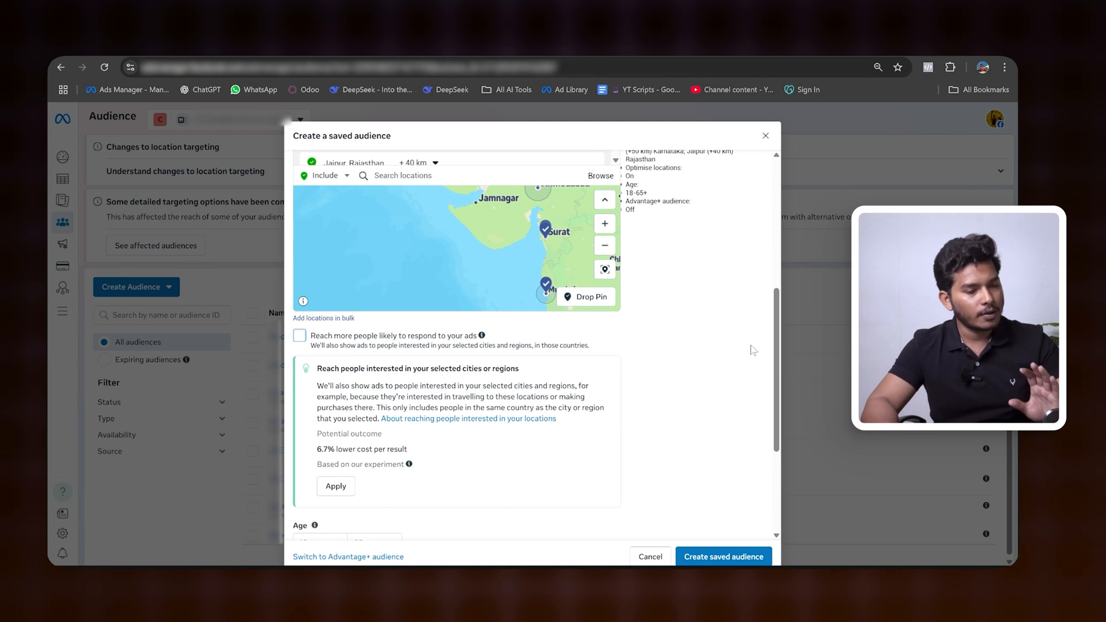
scroll(753, 350, "down", 3)
scroll(753, 349, "up", 1)
scroll(753, 350, "down", 1)
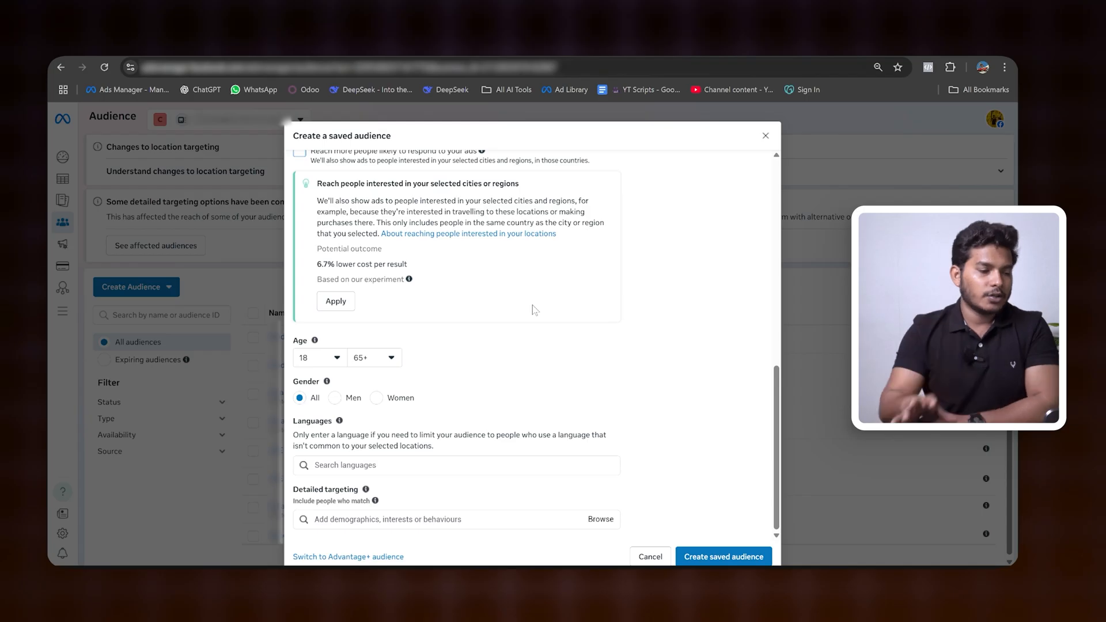
left_click(326, 359)
scroll(323, 432, "down", 5)
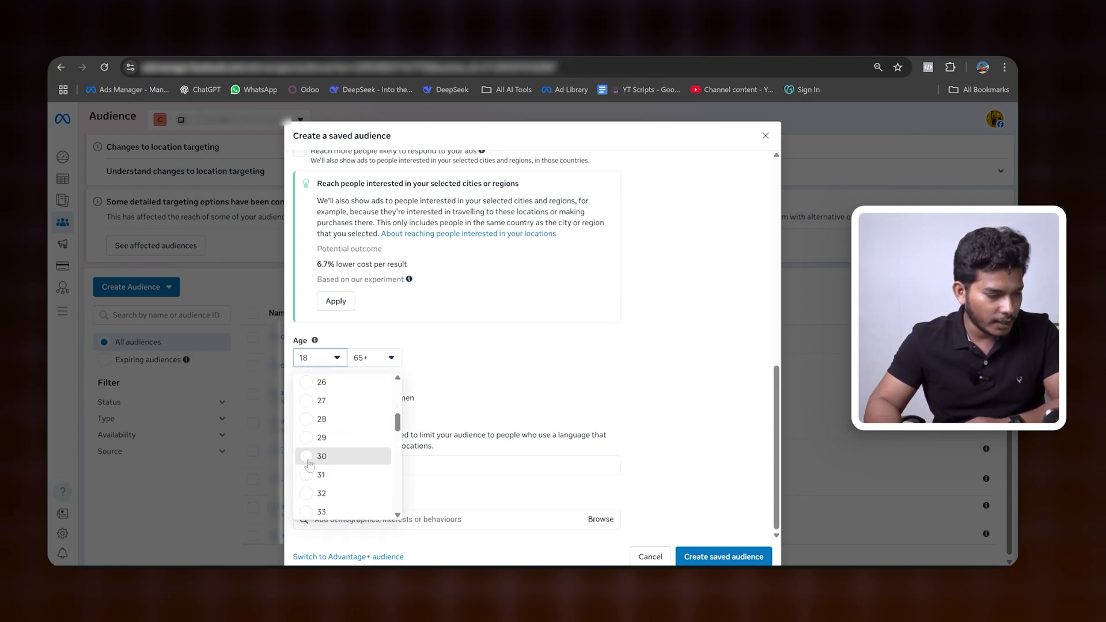
left_click(306, 464)
left_click(375, 358)
scroll(369, 478, "up", 2)
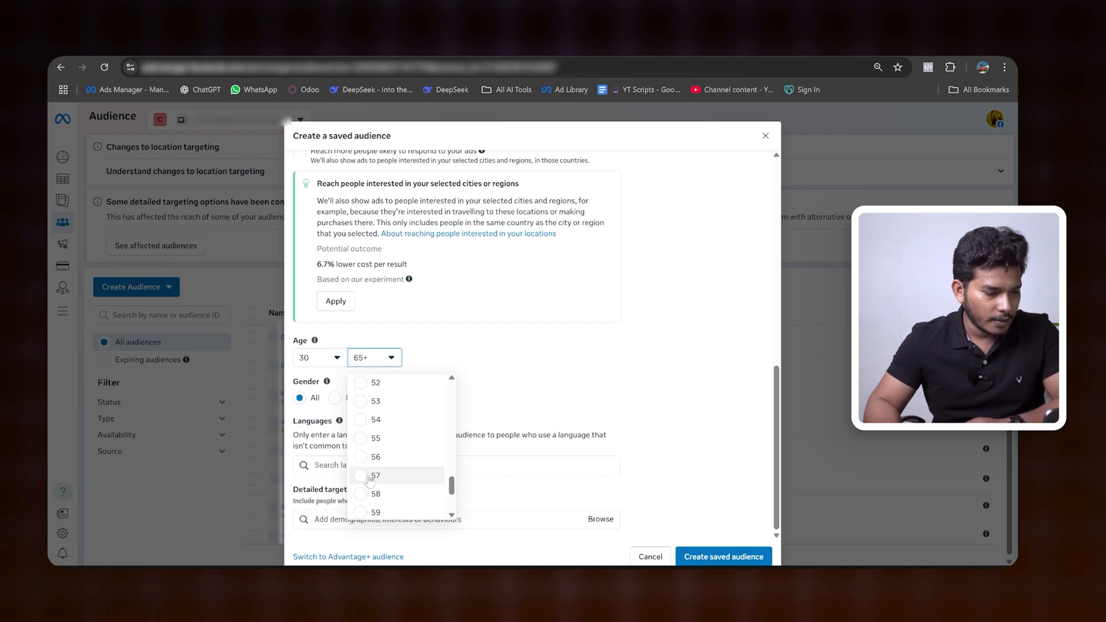
scroll(366, 438, "up", 1)
left_click(375, 402)
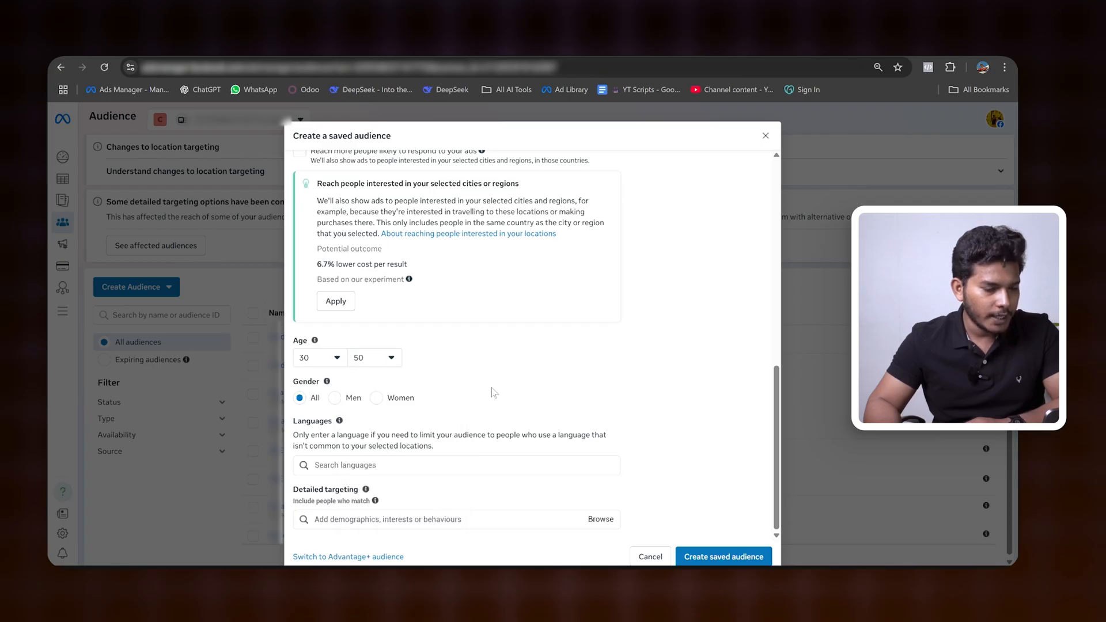
left_click(376, 398)
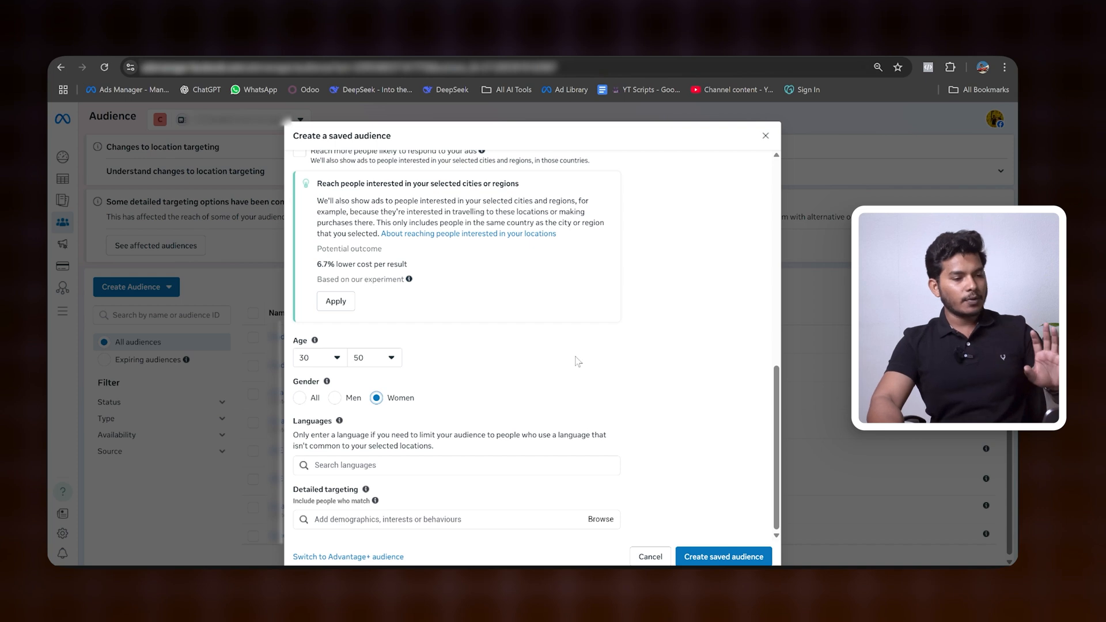
Step: Add English (All), Gujarati and Marathi to the audience's languages
left_click(425, 468)
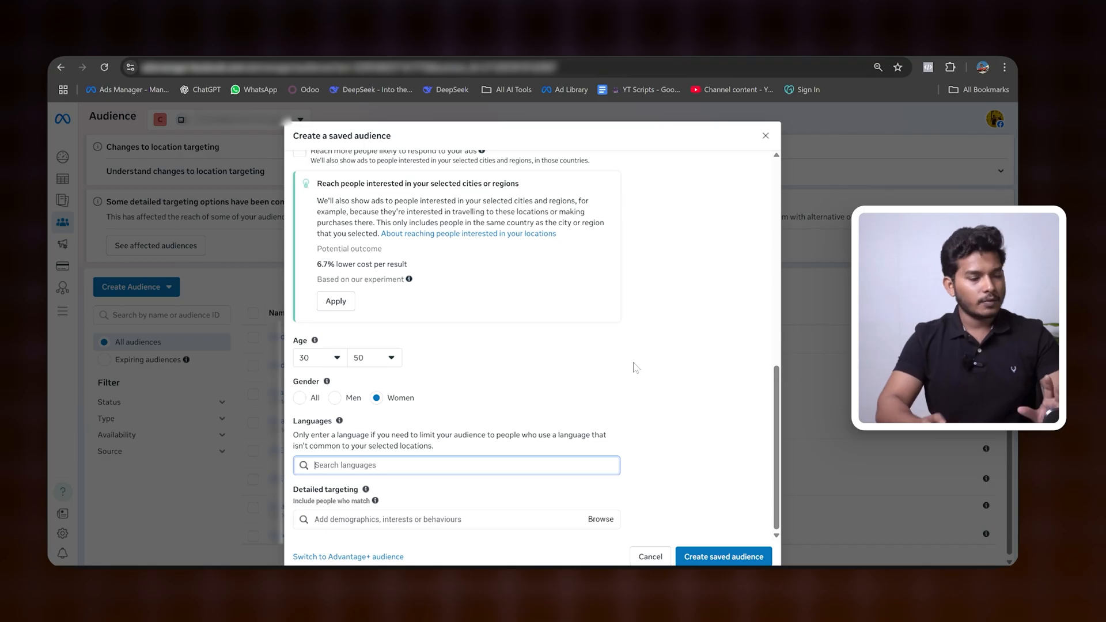
scroll(634, 362, "up", 6)
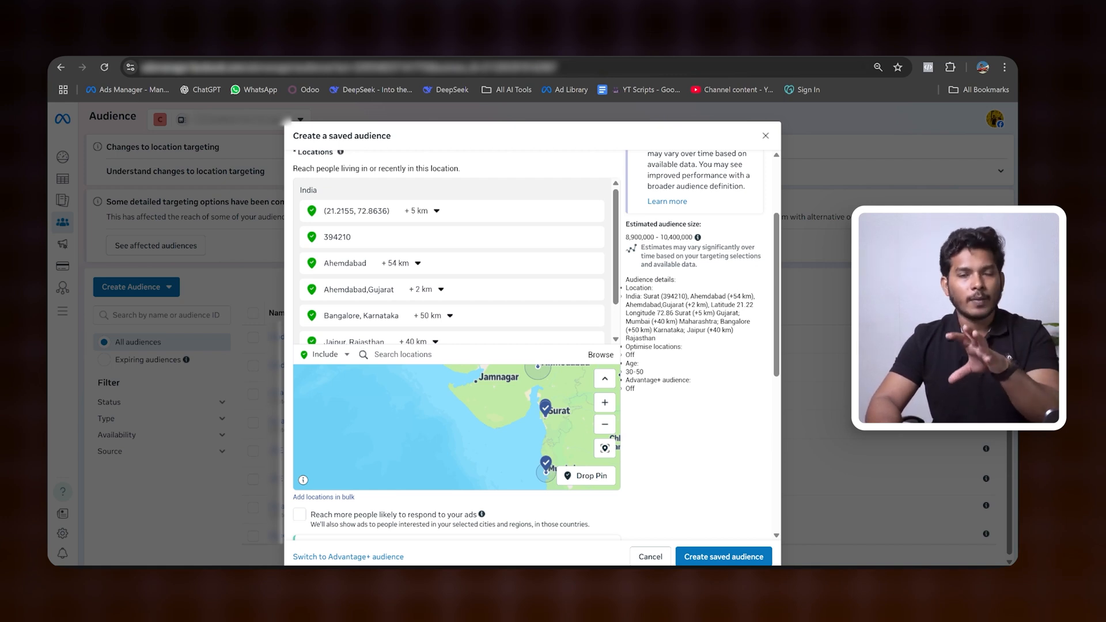
scroll(693, 347, "down", 6)
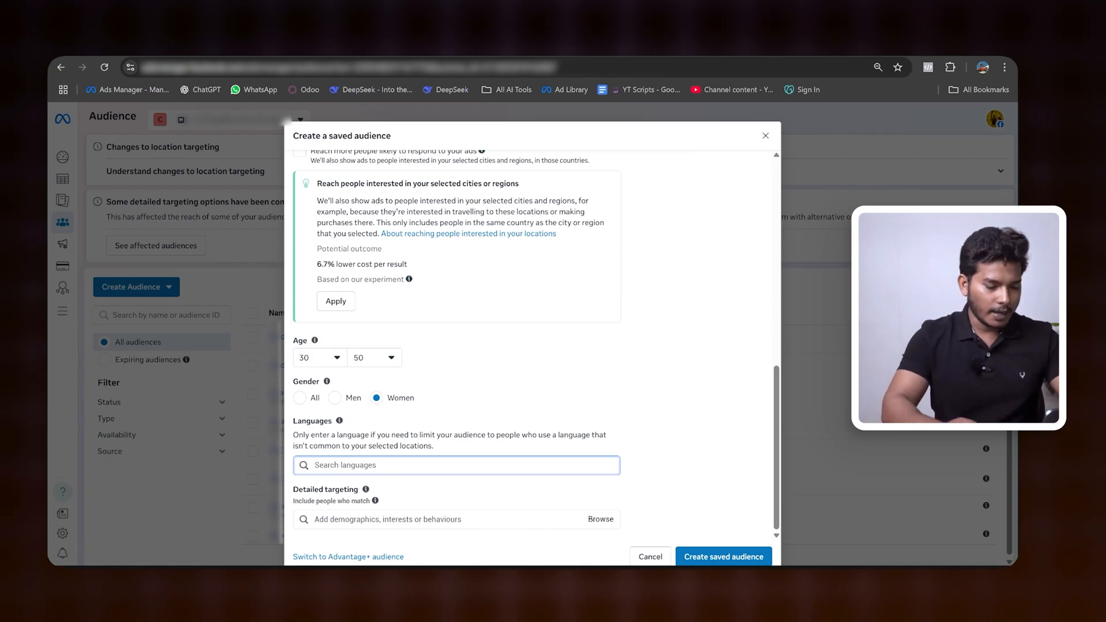
type("engl")
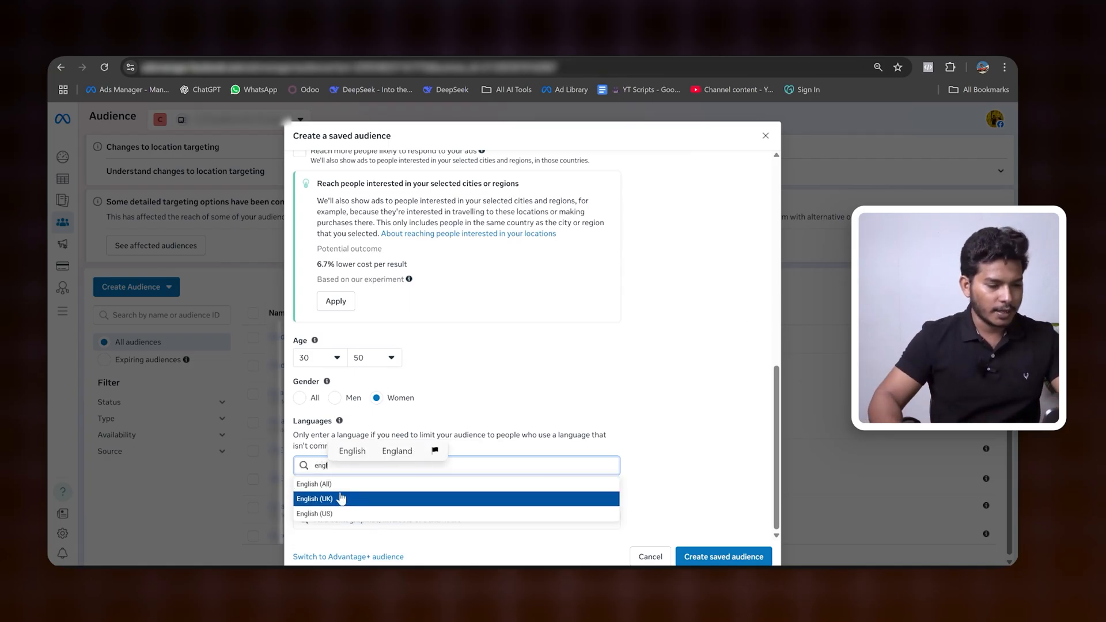
left_click(323, 483)
type("guja")
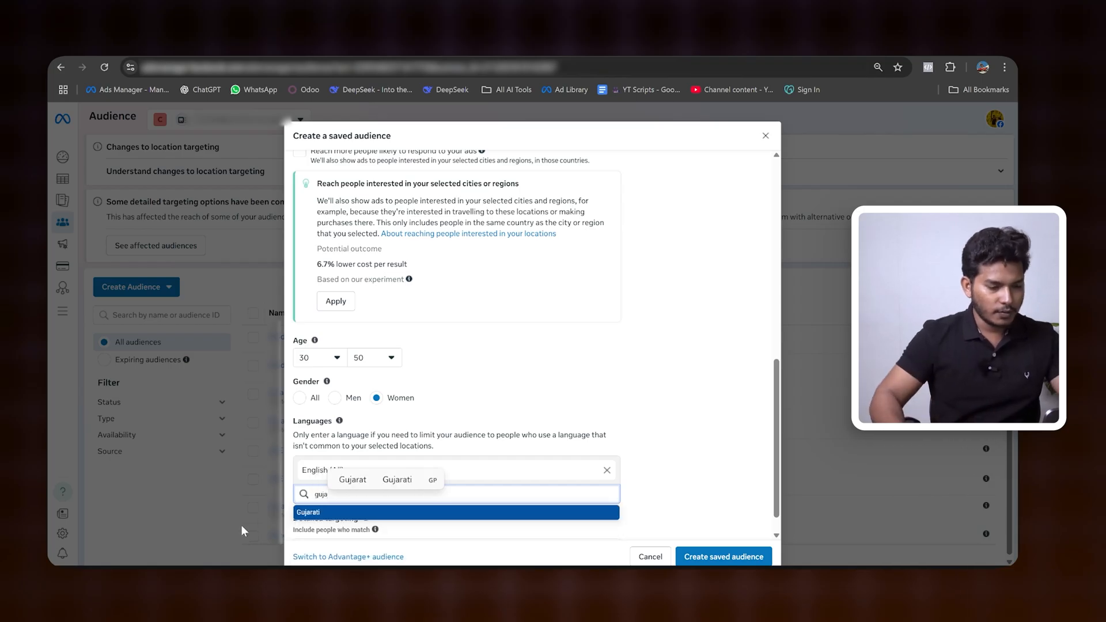
left_click(326, 512)
type("mar")
left_click(367, 538)
scroll(706, 400, "down", 2)
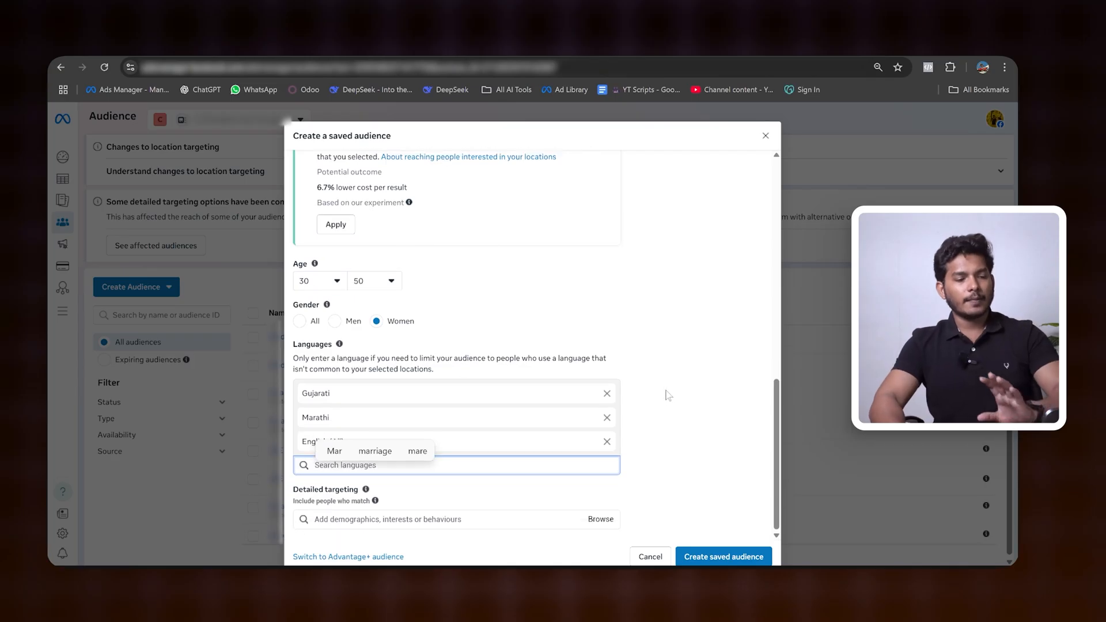
Step: Remove Gujarati, Marathi and English from the audience's languages
left_click(607, 393)
left_click(607, 416)
left_click(607, 441)
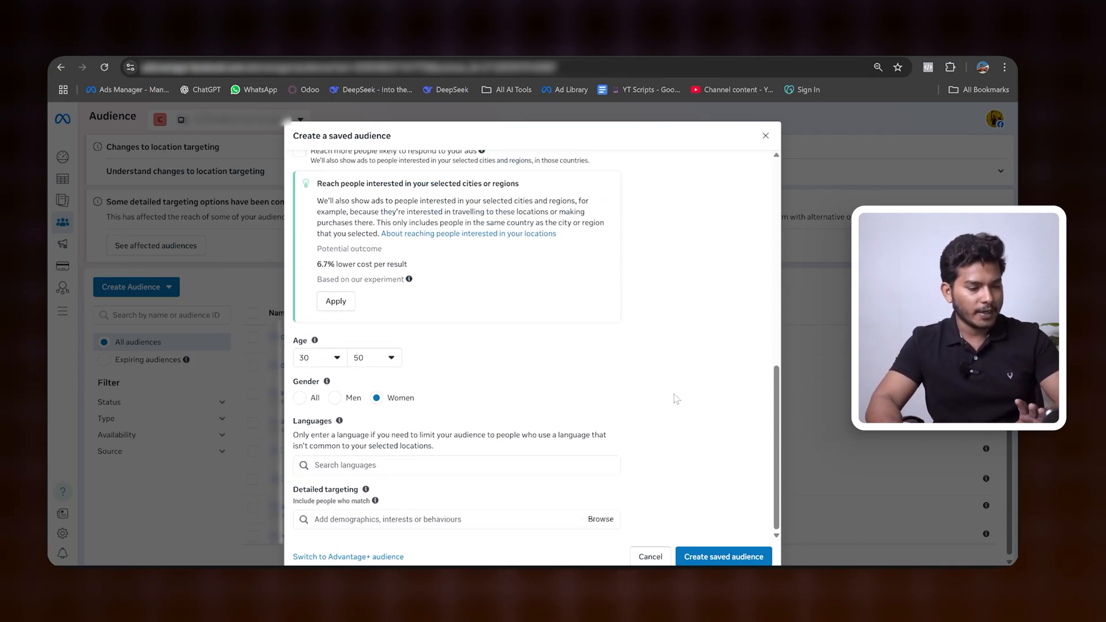
Step: Search detailed targeting for "saree" and add the interest Women's clothing brands (clothing)
left_click(445, 523)
left_click_drag(294, 491, 359, 499)
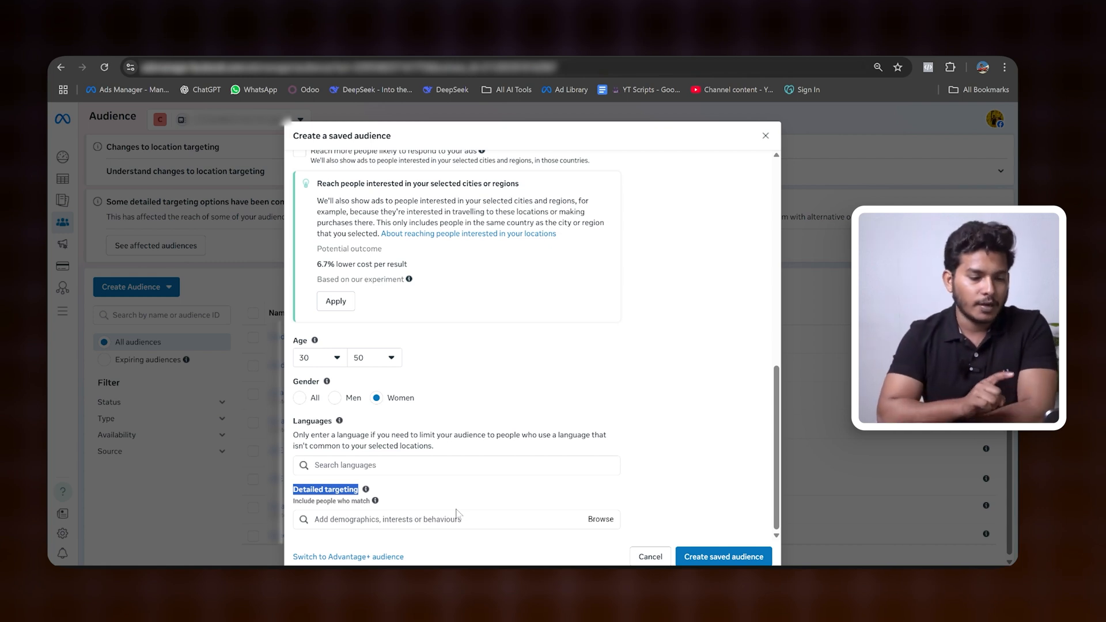
left_click(425, 516)
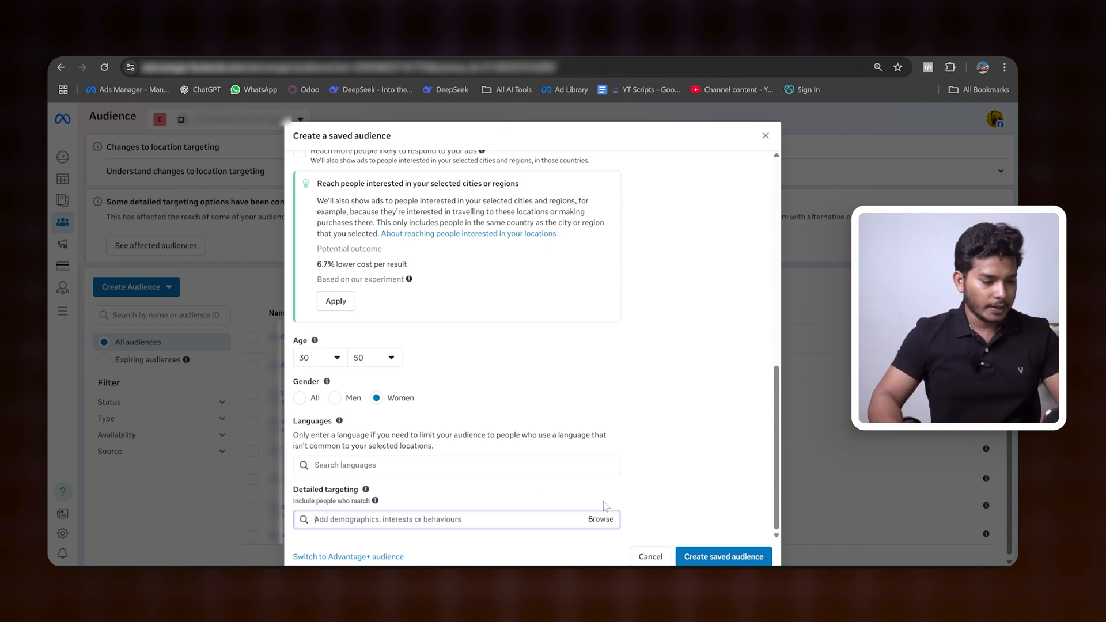
type("saree")
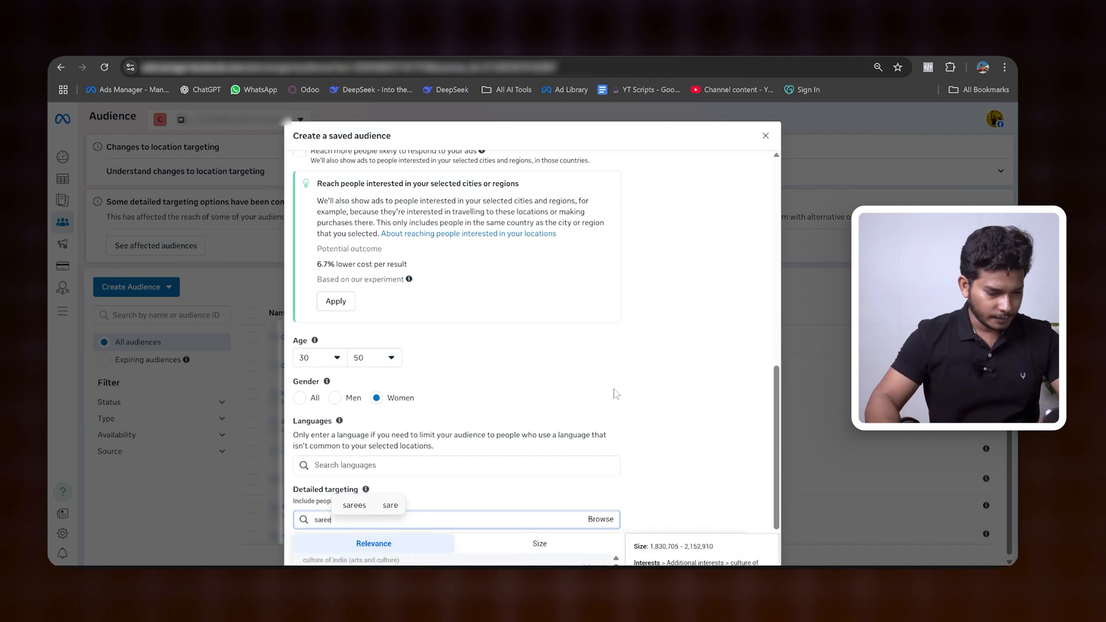
key("BackSpace")
key("BackSpace")
key("BackSpace")
key("BackSpace")
key("BackSpace")
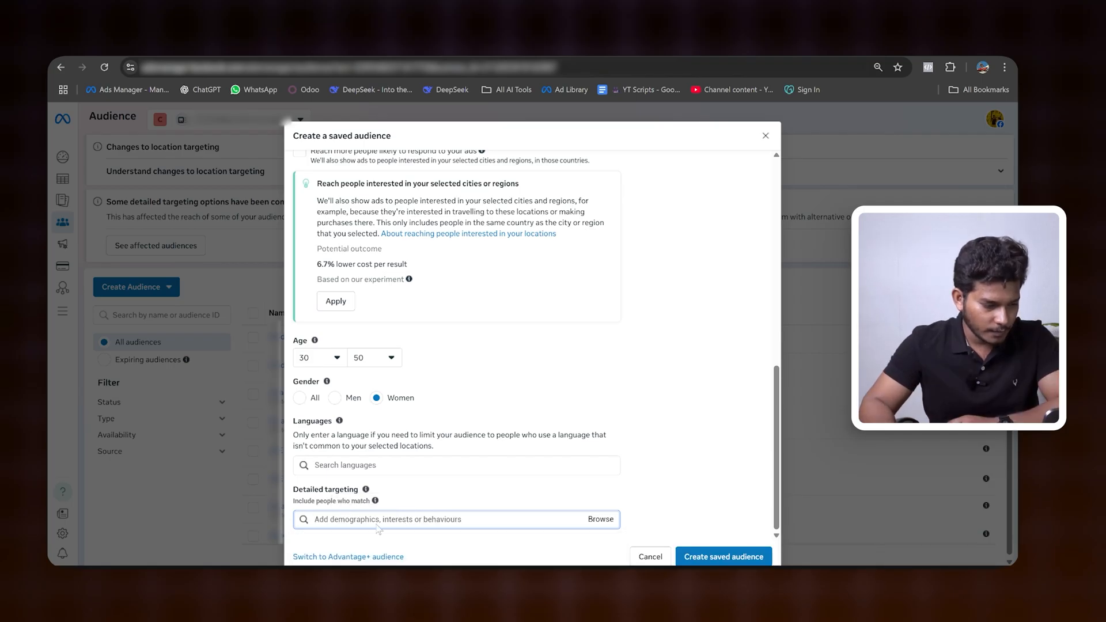
type("sar")
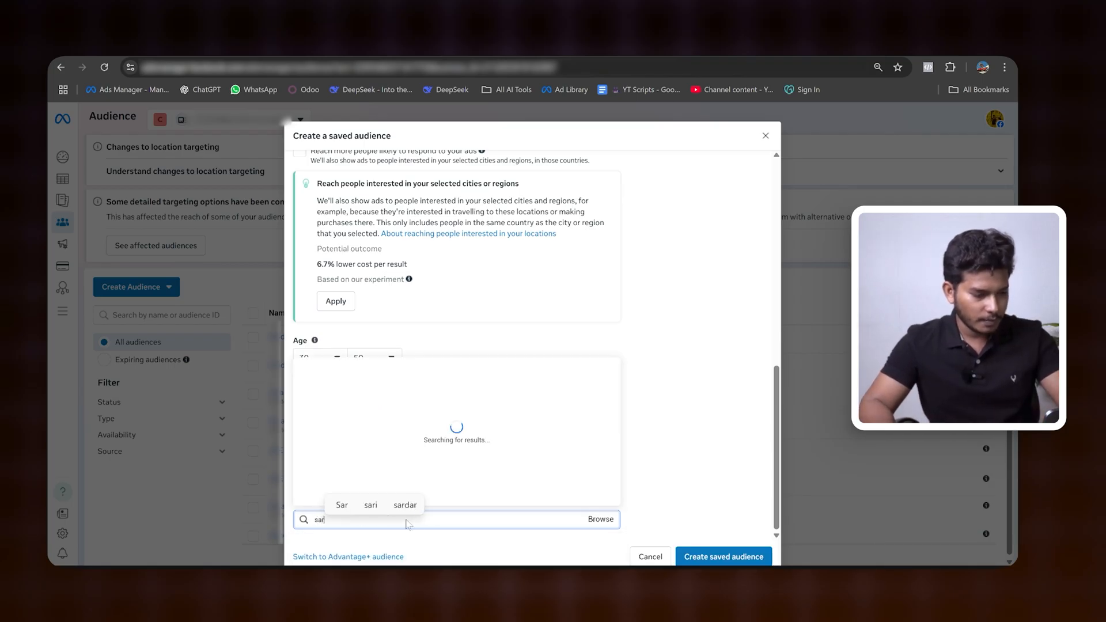
type("ee")
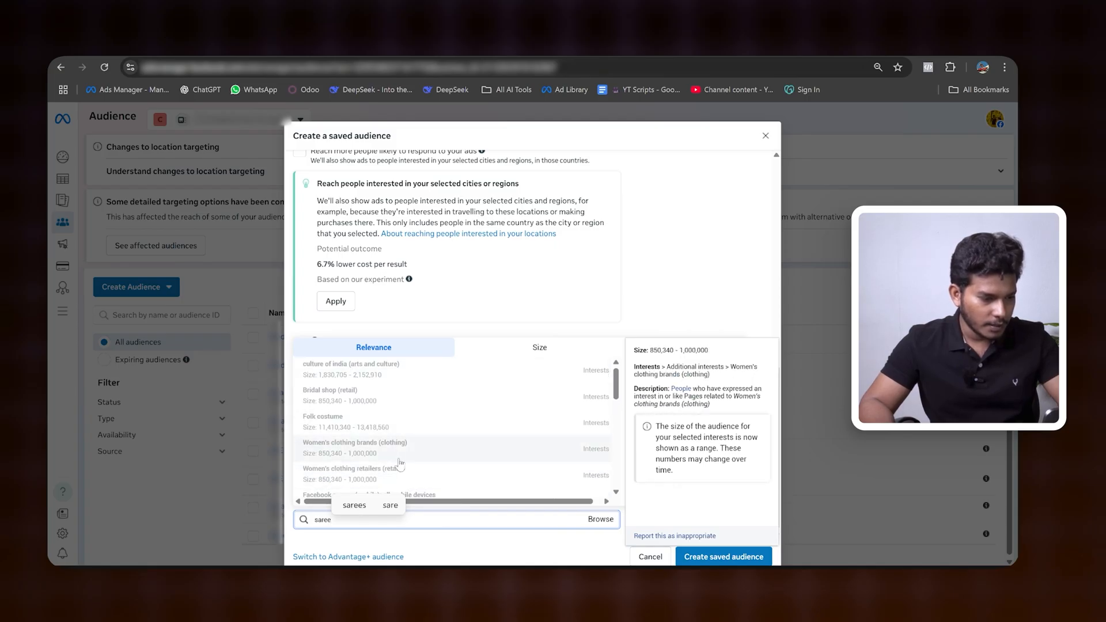
left_click(363, 452)
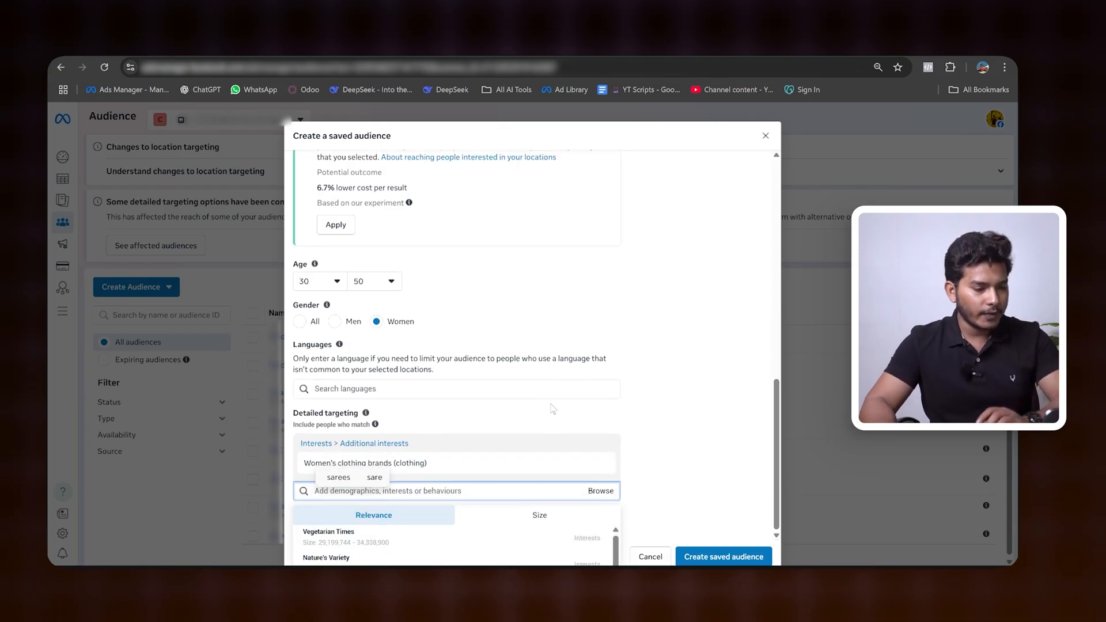
Step: Search detailed targeting for "women" and add the interest Women's Wear Daily
scroll(495, 547, "down", 1)
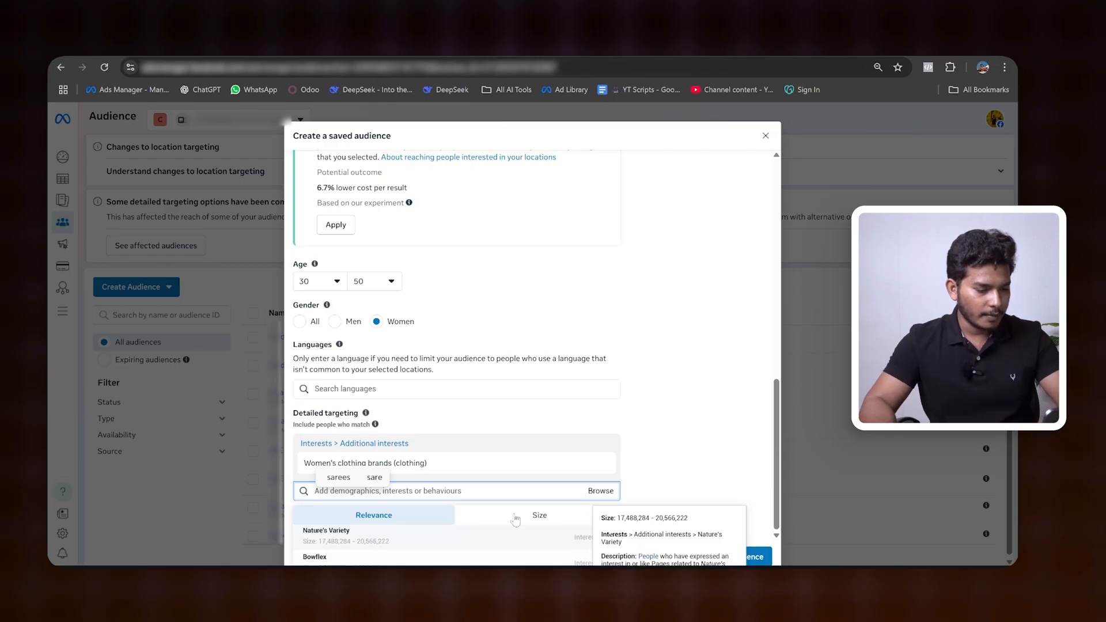
scroll(493, 555, "up", 1)
type("s")
key("BackSpace")
type("women")
scroll(468, 512, "down", 1)
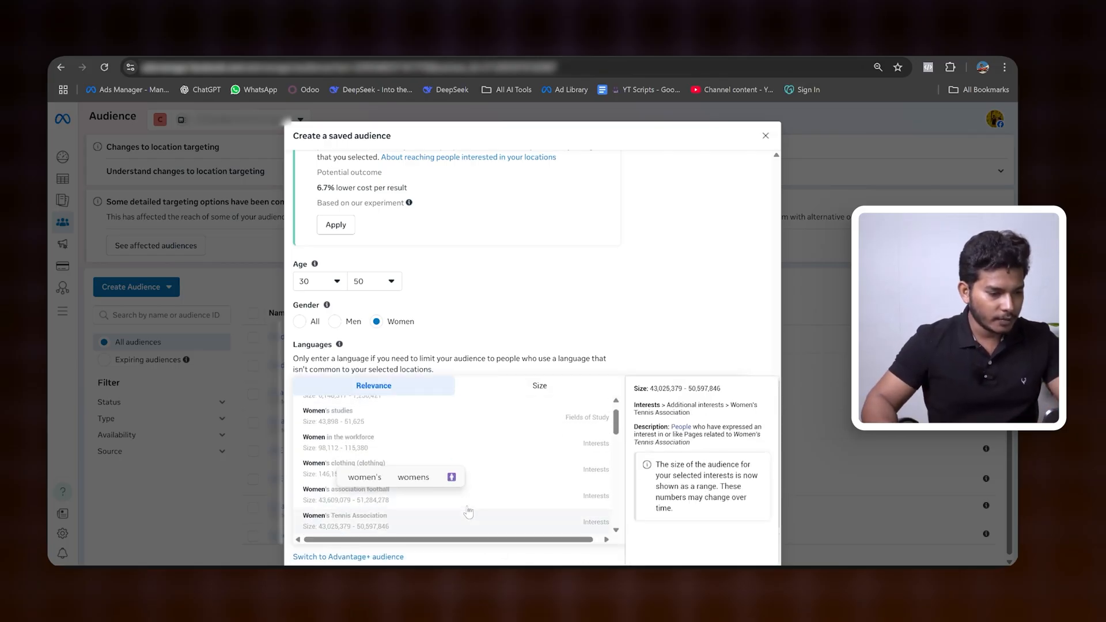
scroll(426, 518, "up", 1)
scroll(506, 495, "down", 4)
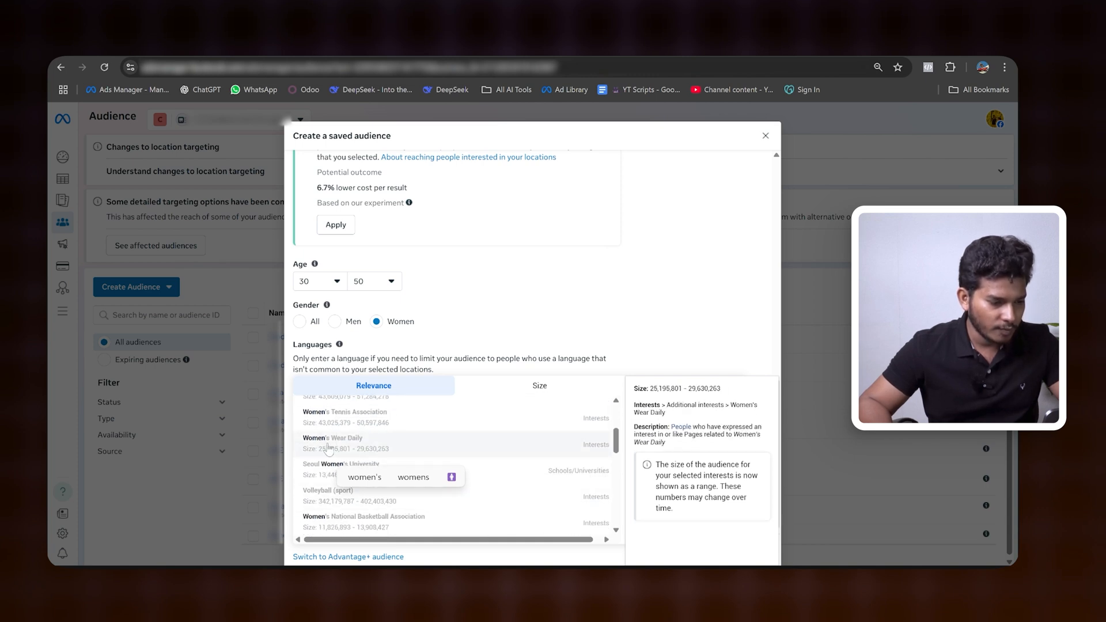
left_click(348, 443)
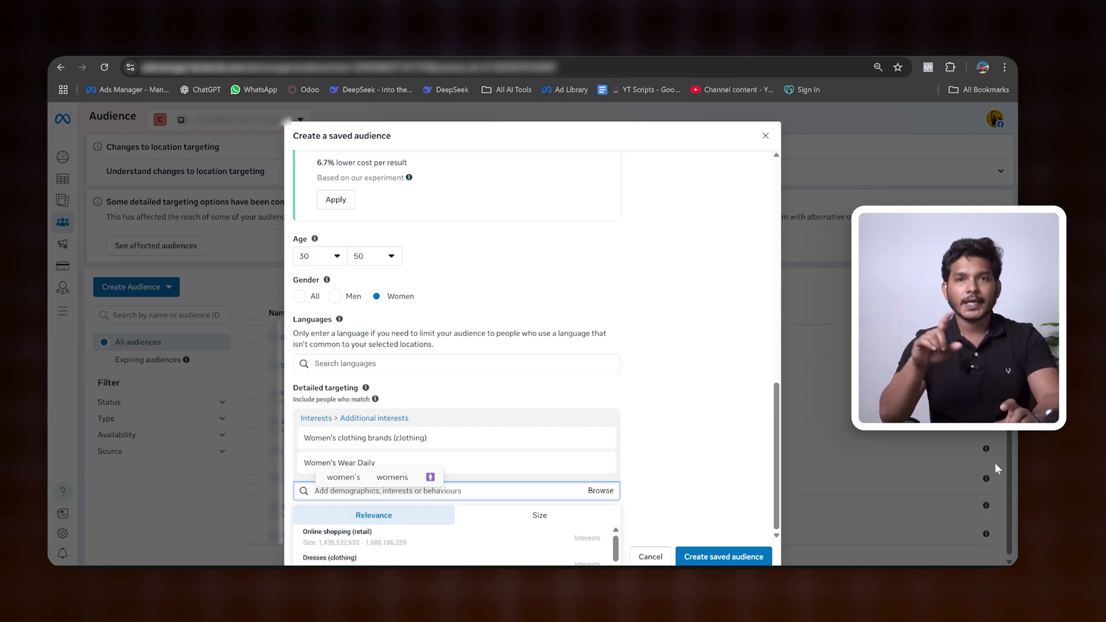
Step: Search detailed targeting for "banarasi", leave that search, and add the suggested interest Dresses (apparel)
type("ba")
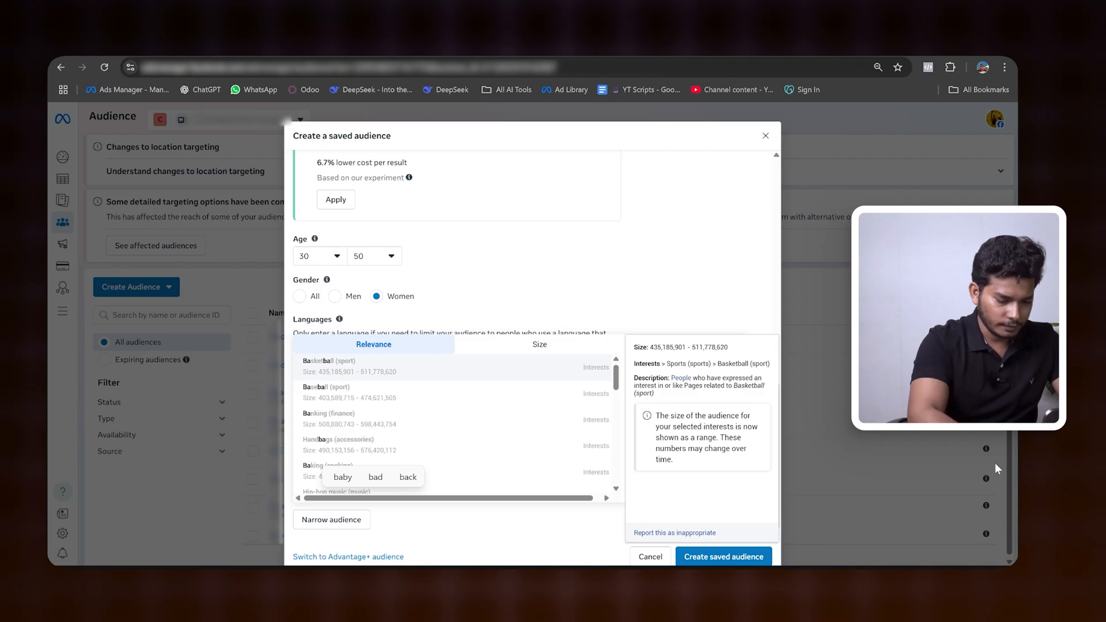
type("nara")
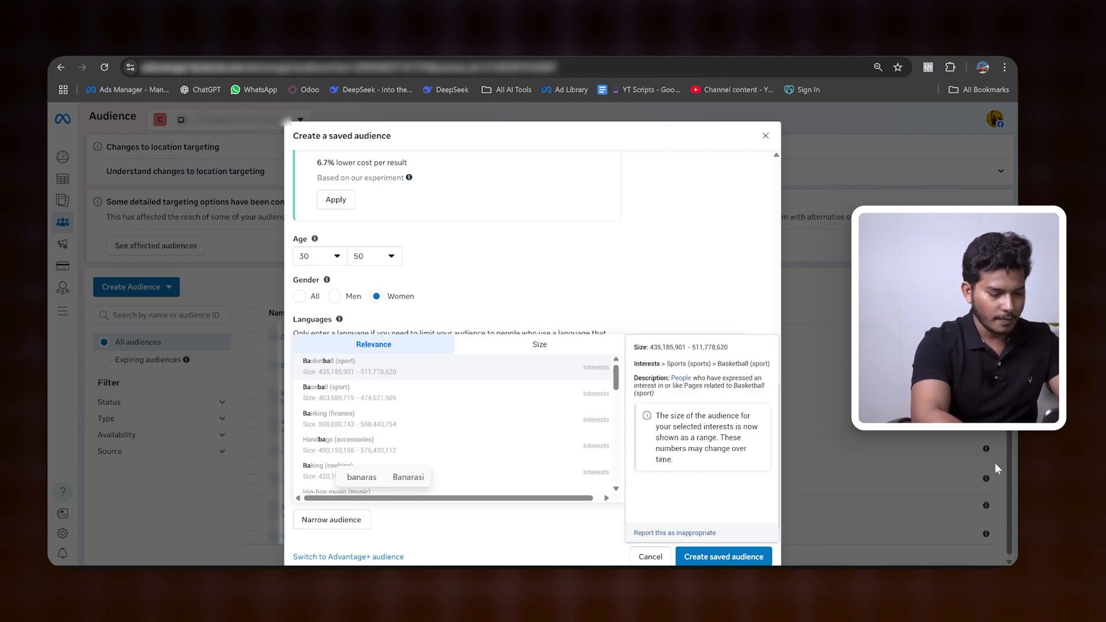
type("si")
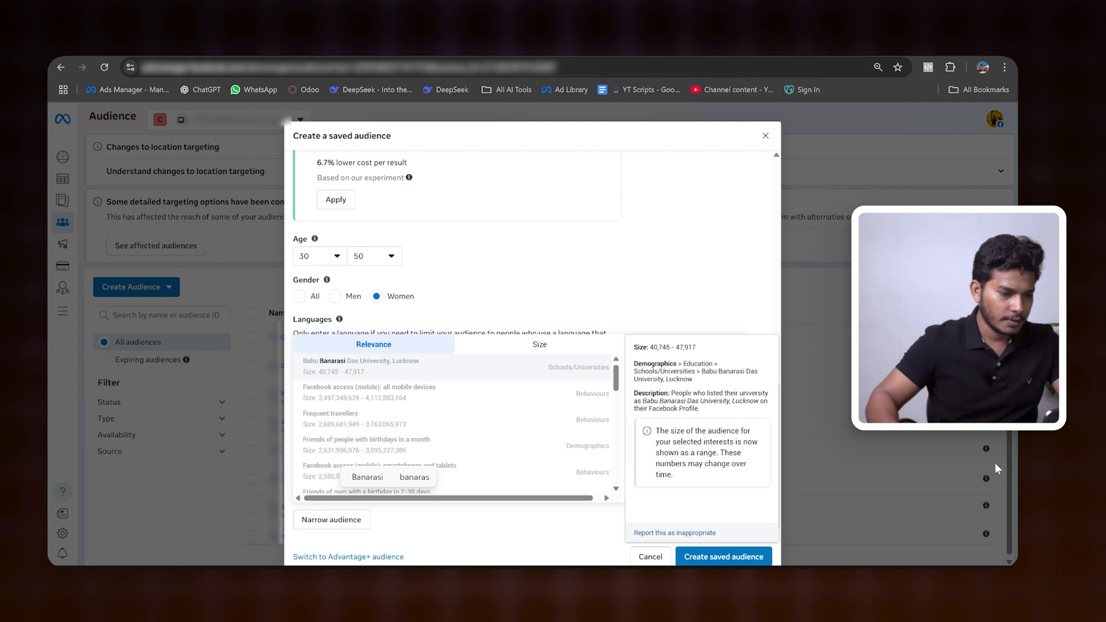
scroll(479, 465, "up", 1)
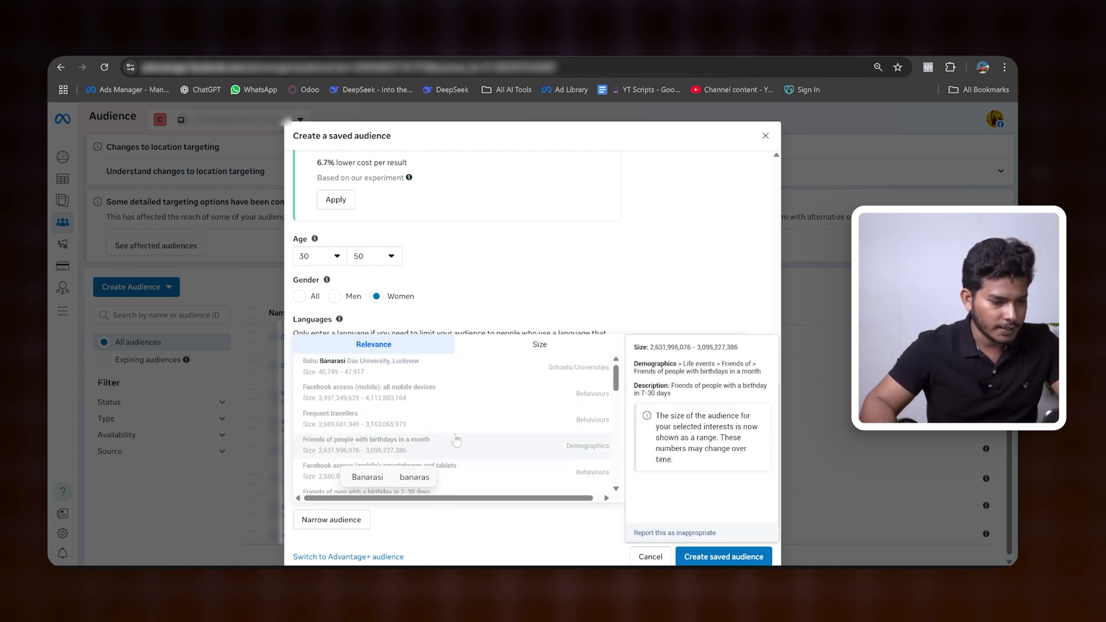
left_click(680, 253)
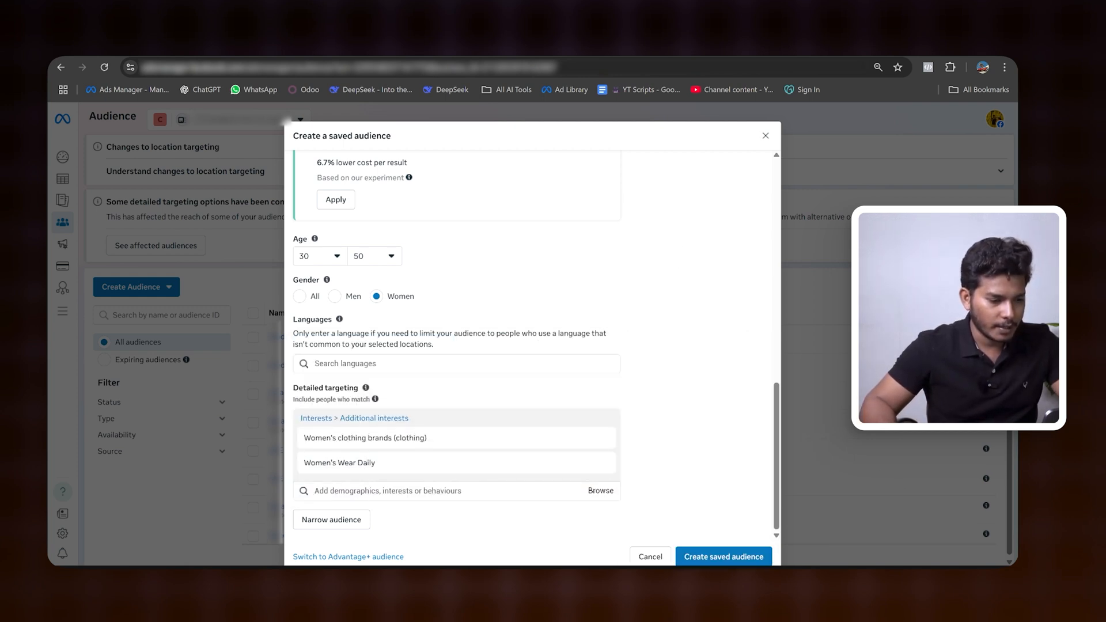
left_click(380, 490)
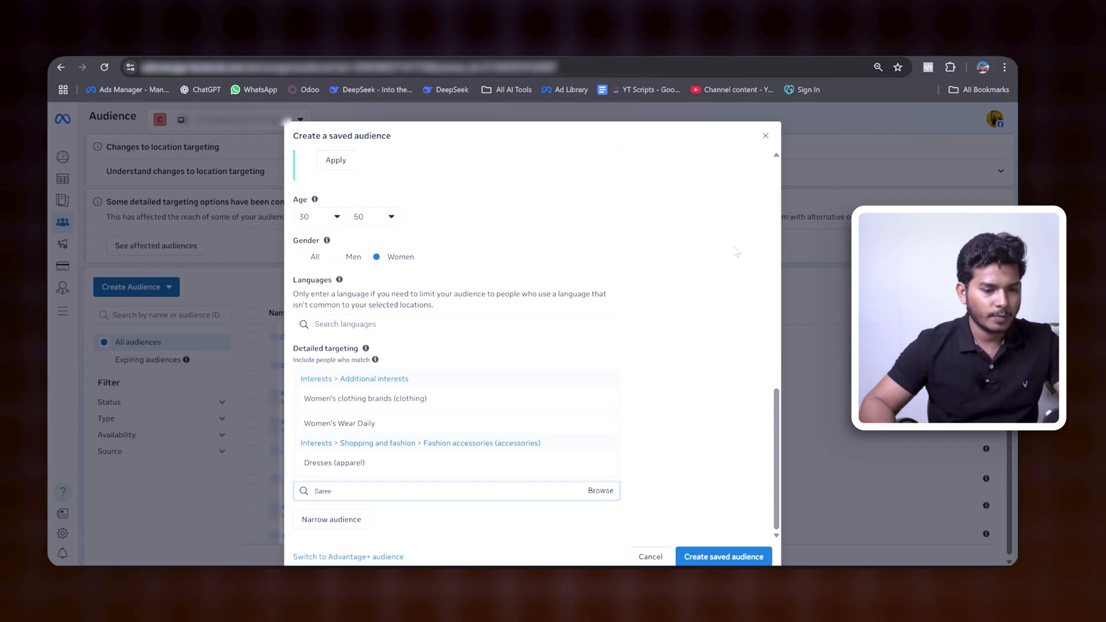
left_click(749, 238)
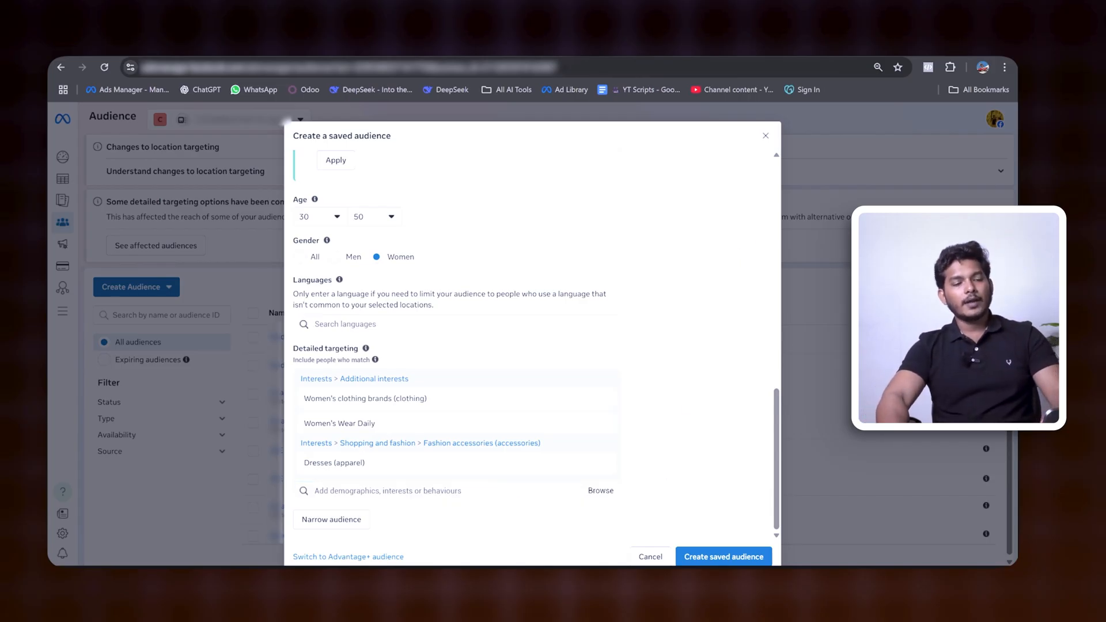
Step: Search detailed targeting for "birthday", look through the matching options, and clear the search term
left_click(528, 491)
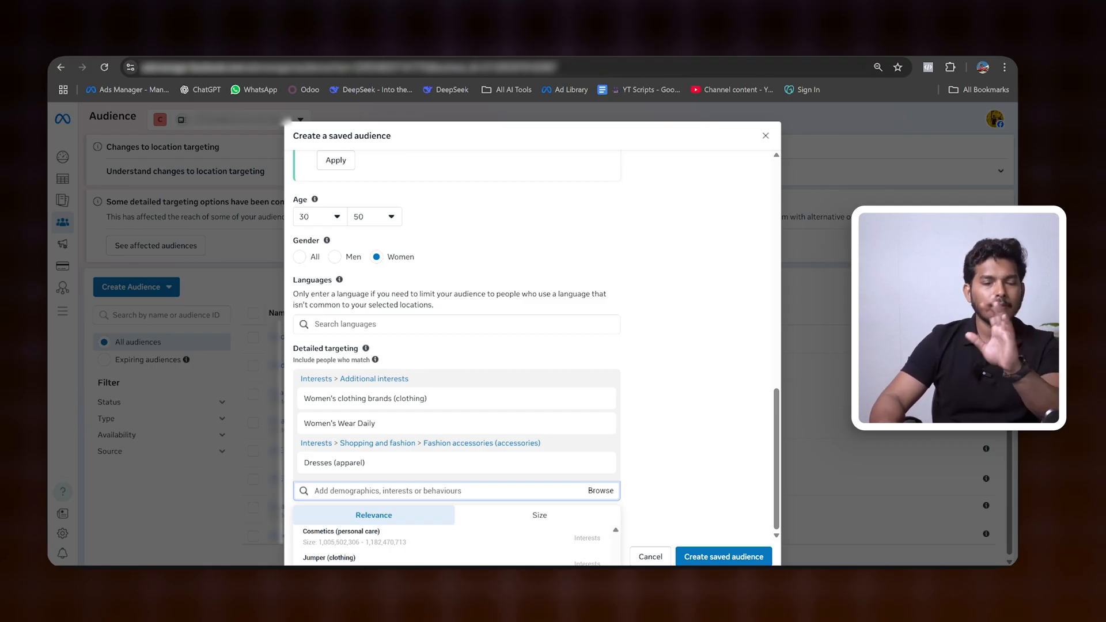
mouse_move(378, 553)
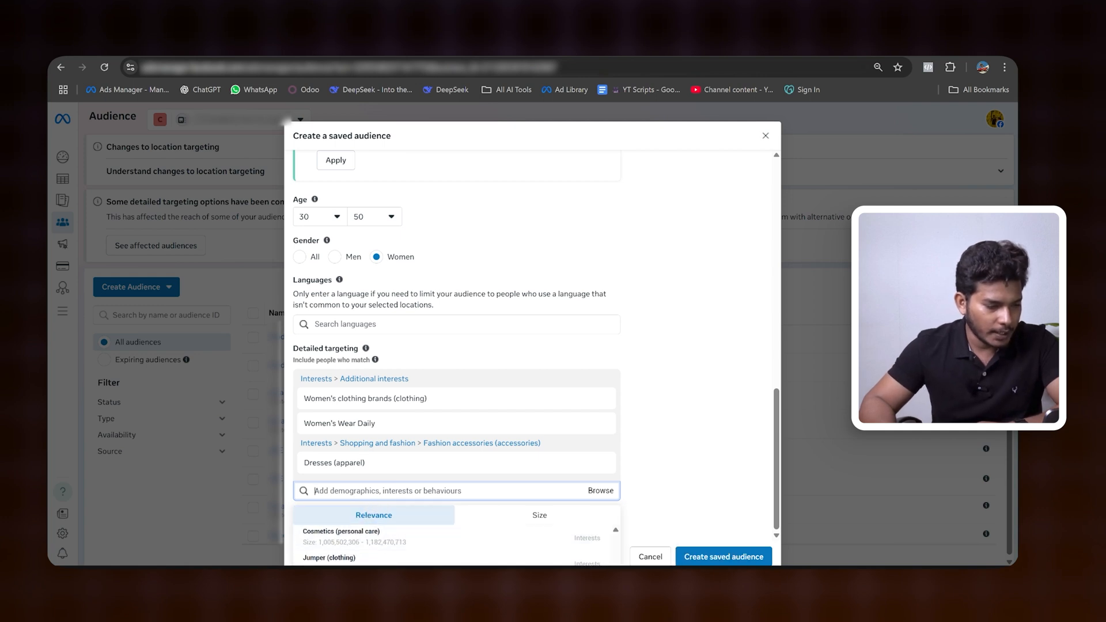
type("birg")
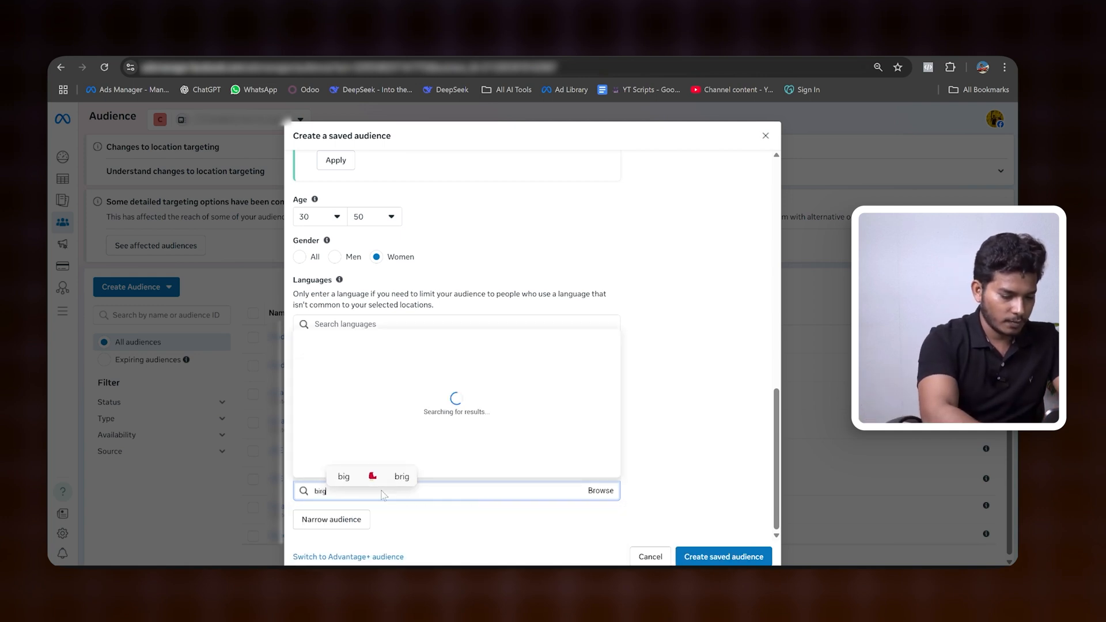
key("BackSpace")
key("BackSpace")
type("rthday")
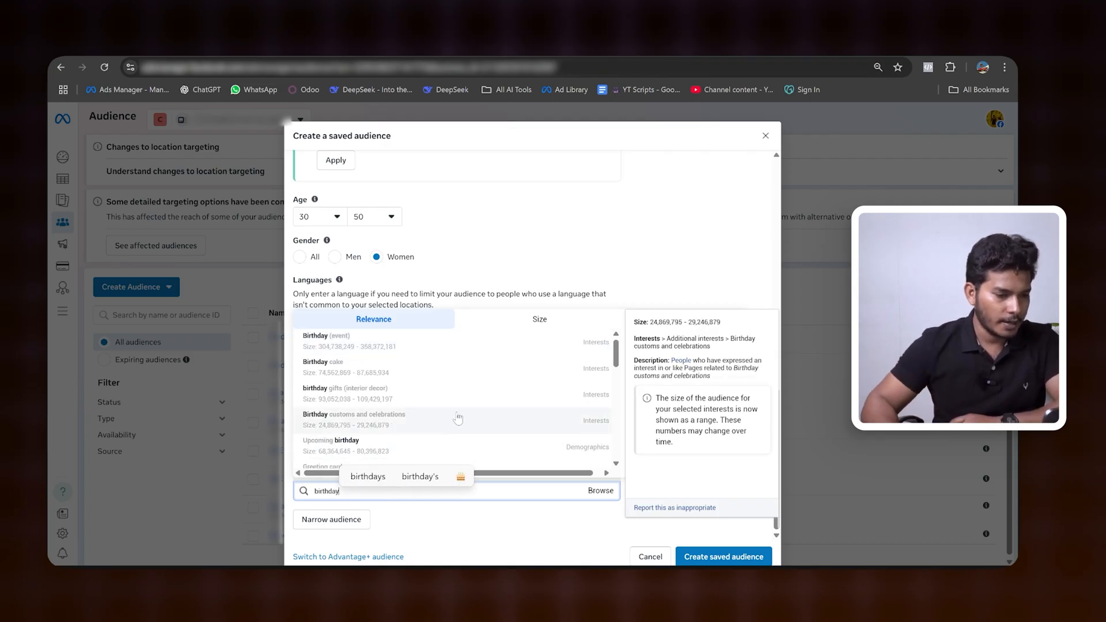
scroll(459, 403, "down", 1)
scroll(459, 408, "down", 3)
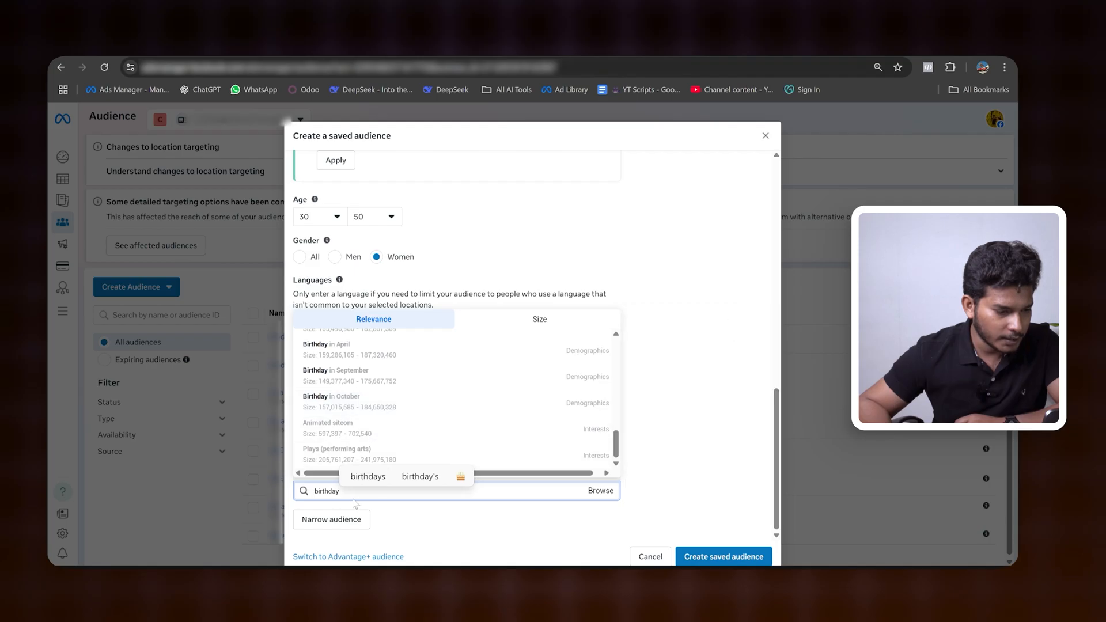
key("BackSpace")
key("BackSpace")
key("BackSpace")
key("BackSpace")
key("BackSpace")
key("BackSpace")
key("BackSpace")
key("BackSpace")
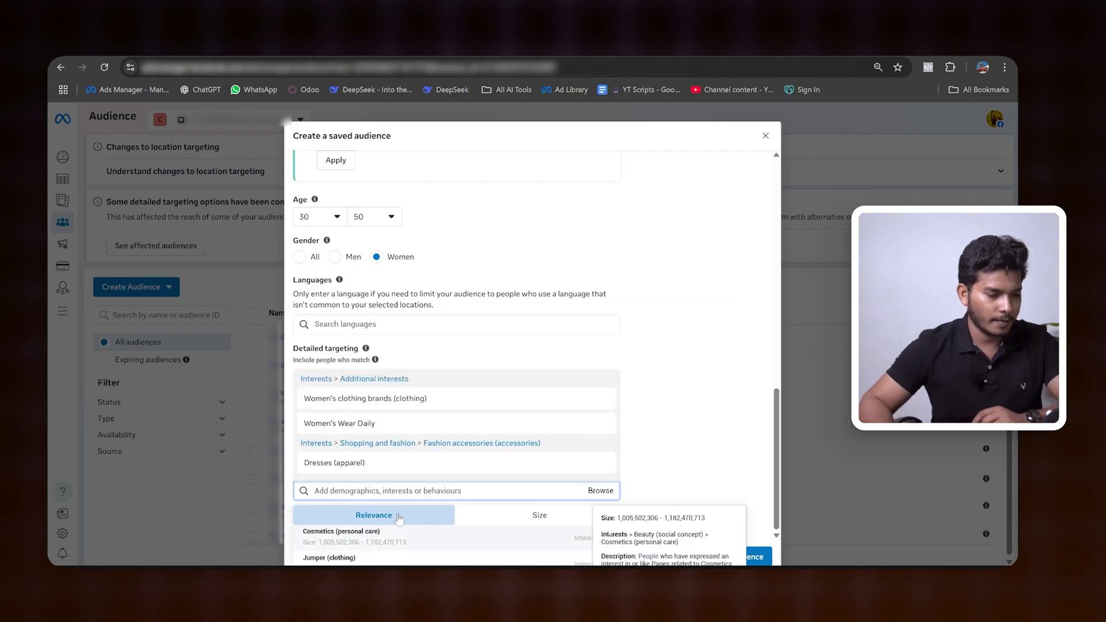
Step: Search detailed targeting for "friends" and review the options for friends of people with birthdays without adding any
type("friends")
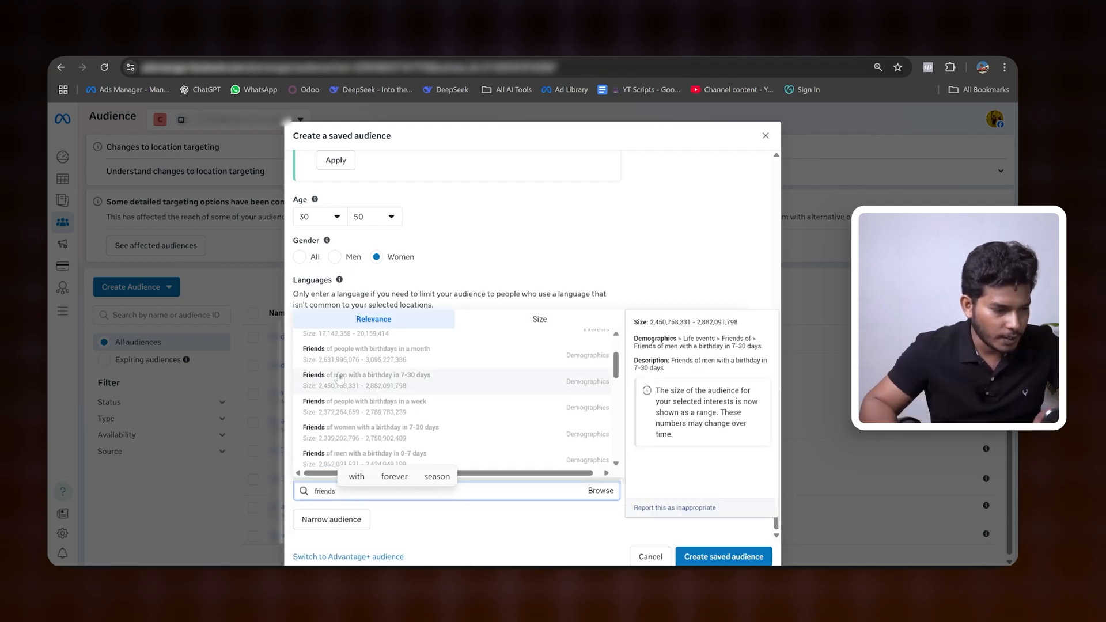
scroll(337, 384, "up", 1)
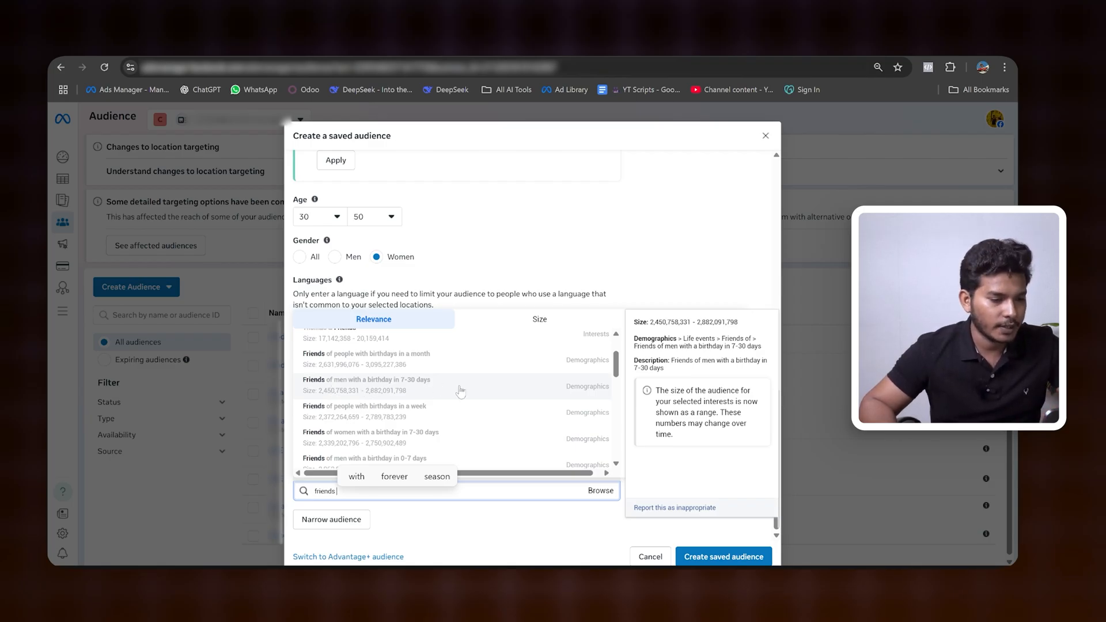
scroll(449, 395, "down", 3)
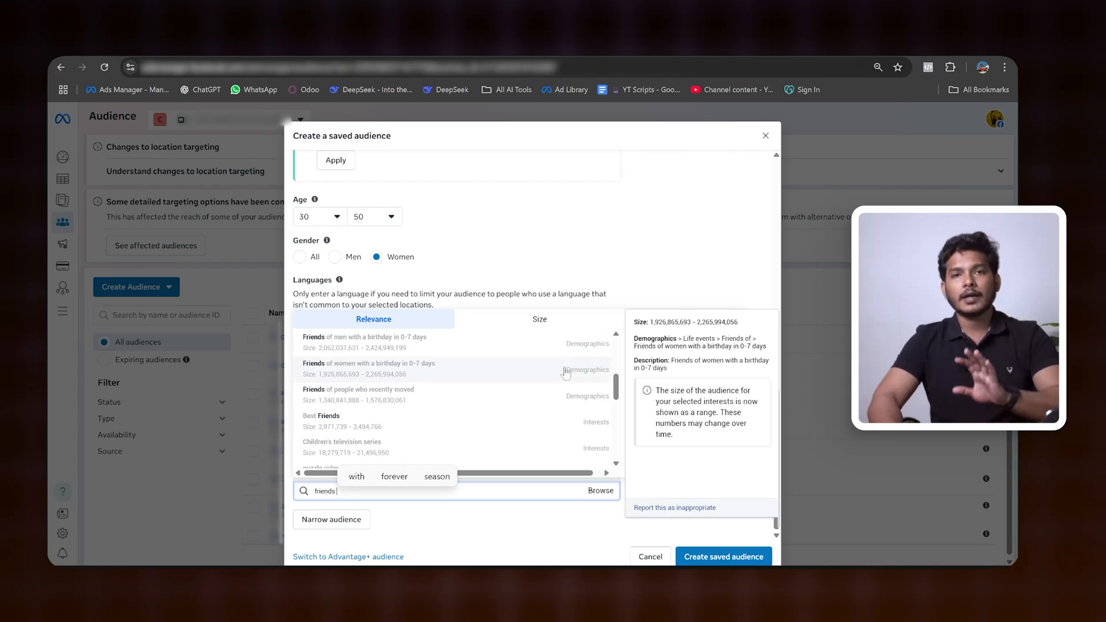
scroll(533, 403, "down", 5)
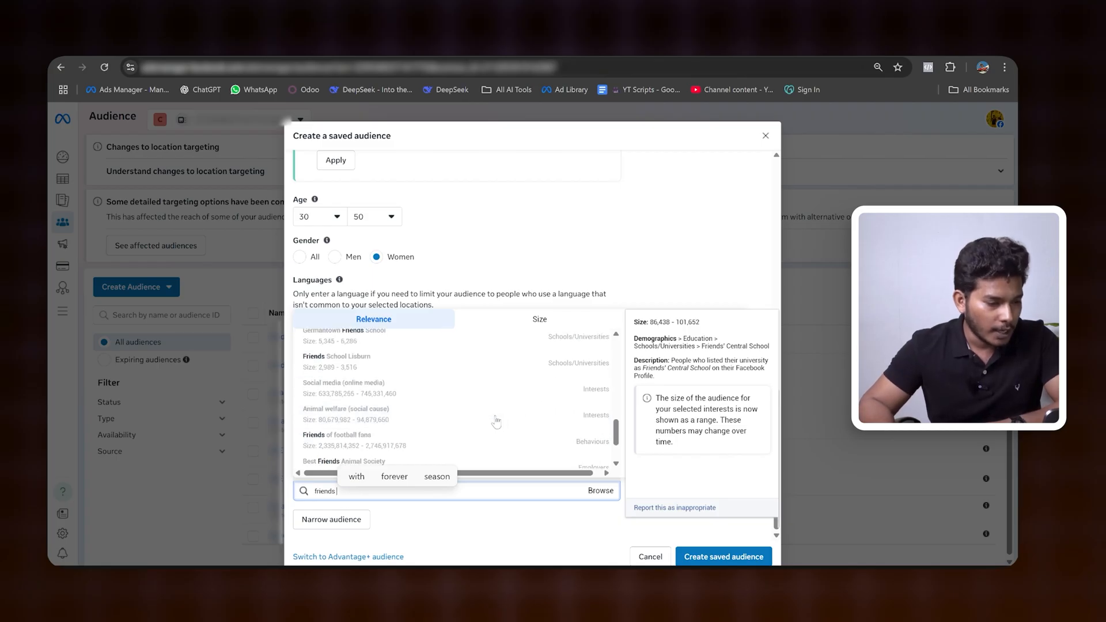
left_click(666, 264)
Step: Check the estimated audience size and the summary of the audience details
scroll(664, 367, "up", 2)
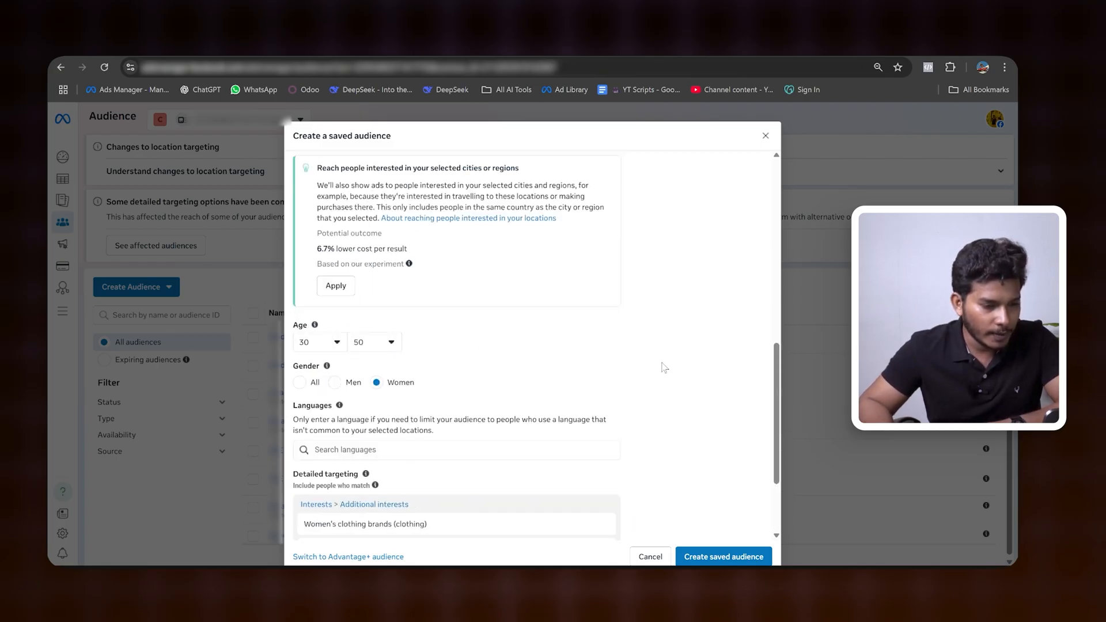
scroll(663, 367, "up", 8)
left_click_drag(625, 338, 686, 339)
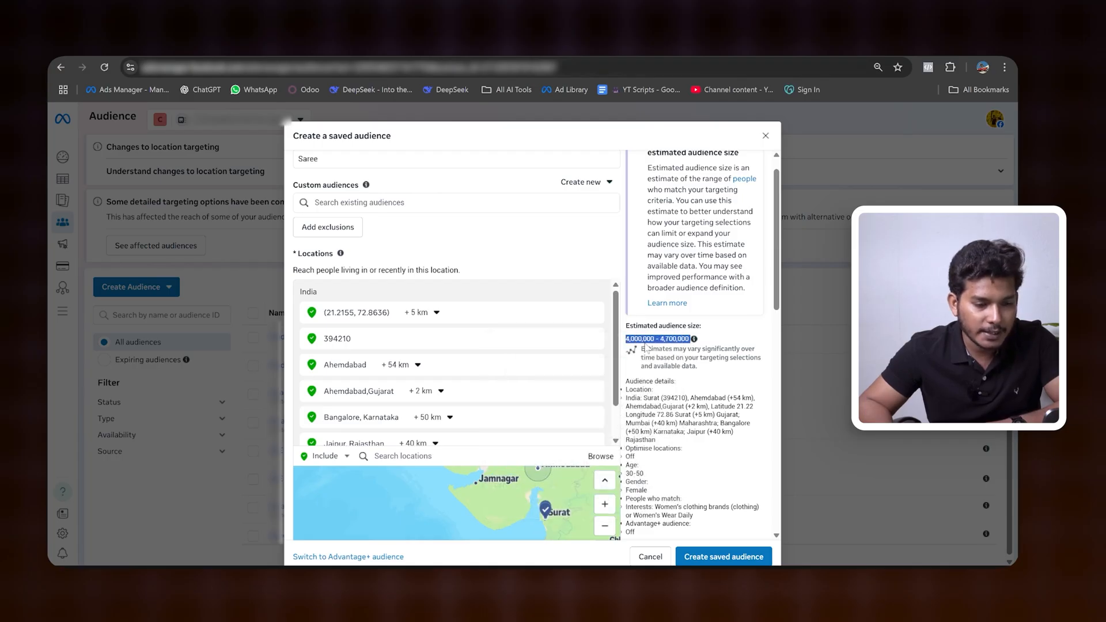
left_click(739, 338)
scroll(731, 346, "down", 5)
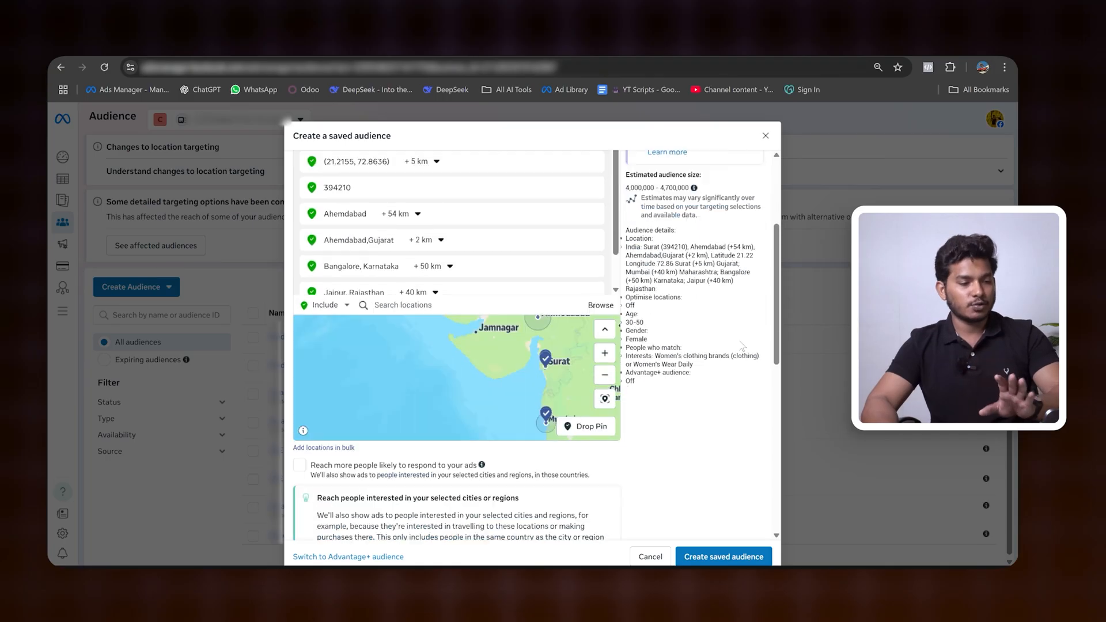
Step: Narrow the audience with an additional must-match condition and add the interest Online shopping (retail) to it
scroll(727, 349, "down", 4)
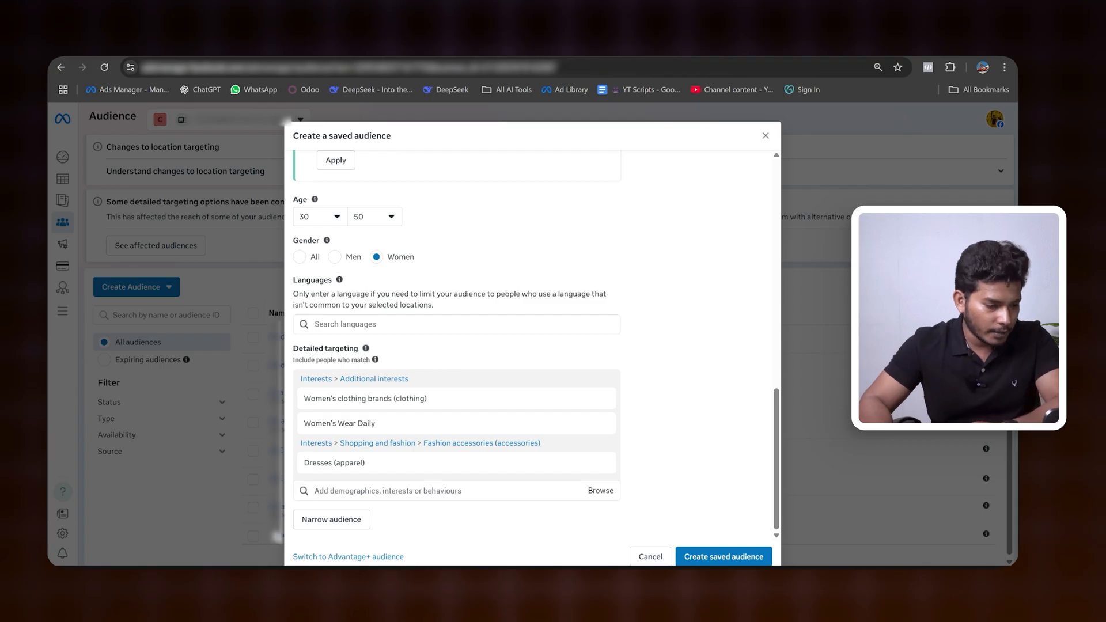
left_click(321, 521)
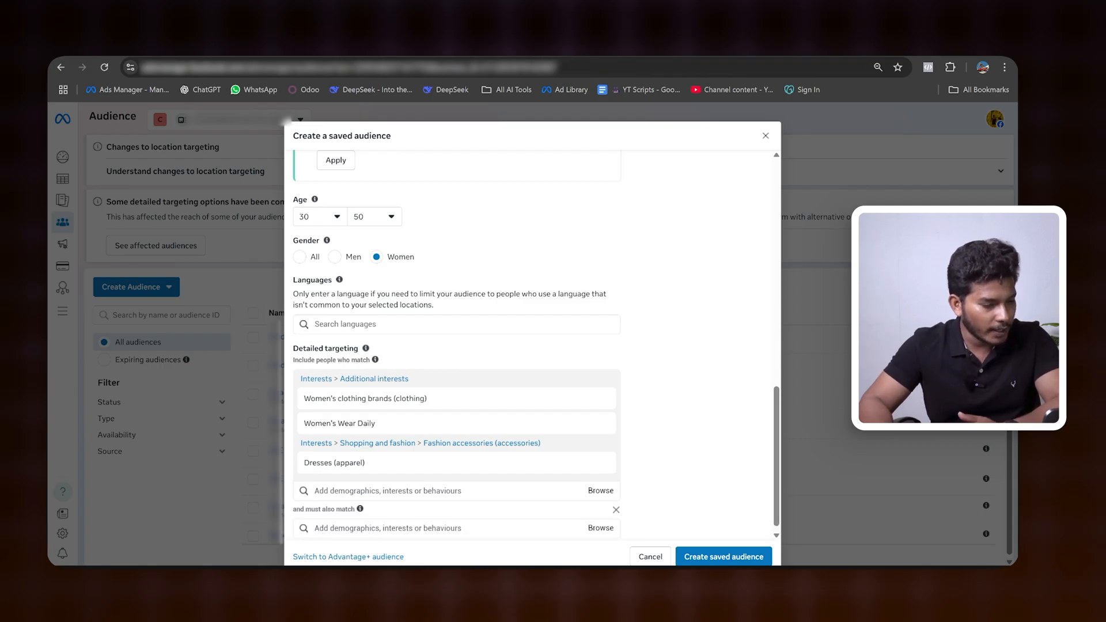
left_click(396, 529)
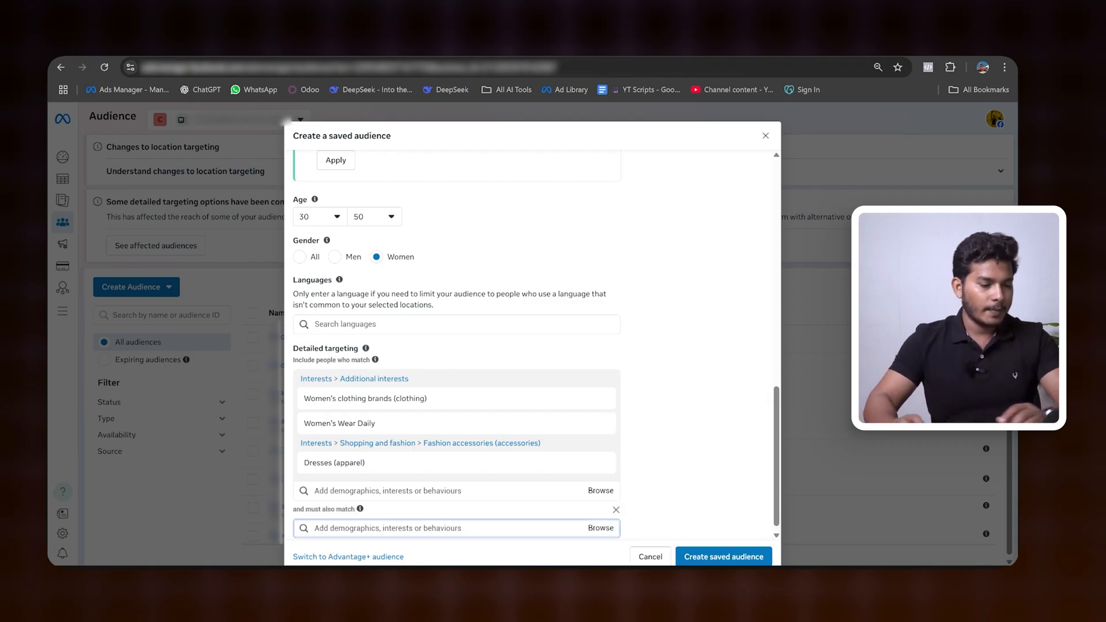
type("dnline sh")
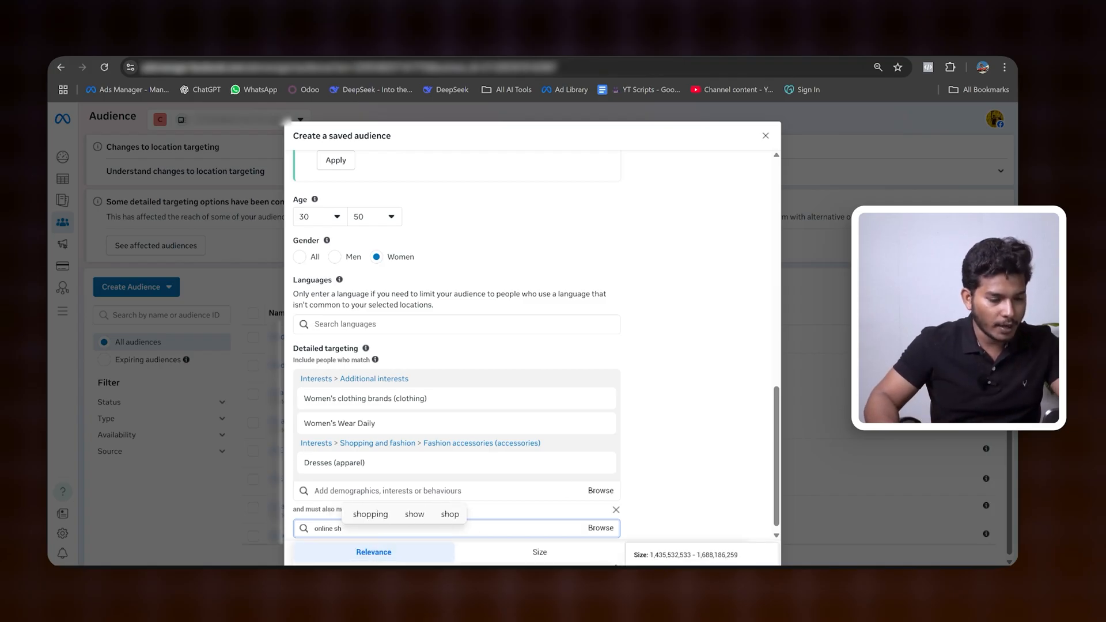
key("Return")
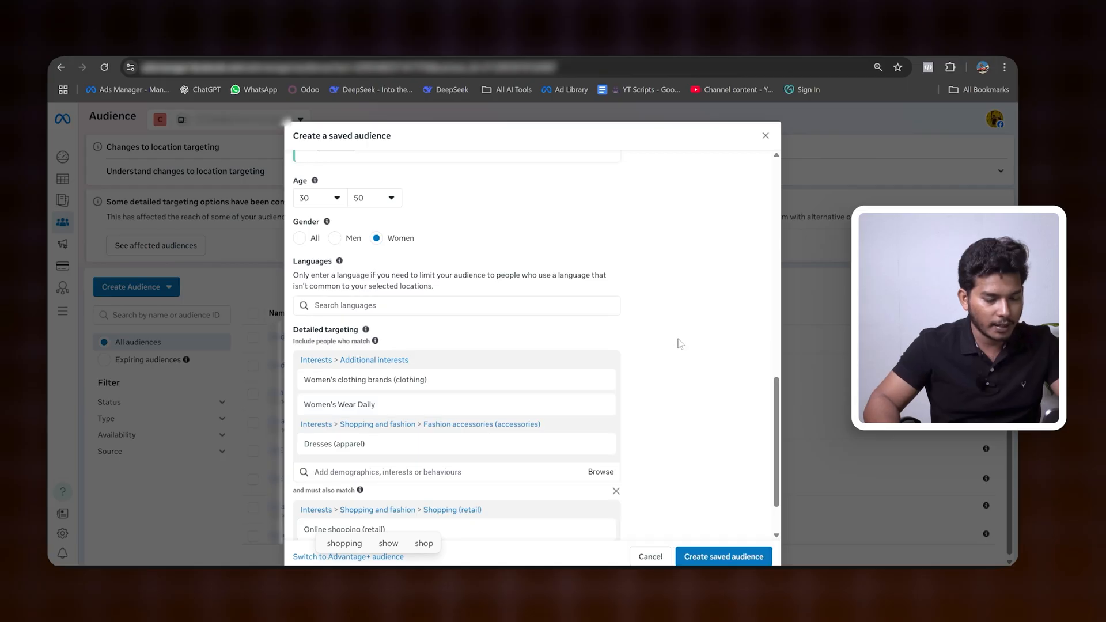
Step: Add the purchase behaviour Engaged shoppers to the must-also-match condition
scroll(679, 344, "down", 2)
left_click(339, 496)
mouse_move(377, 538)
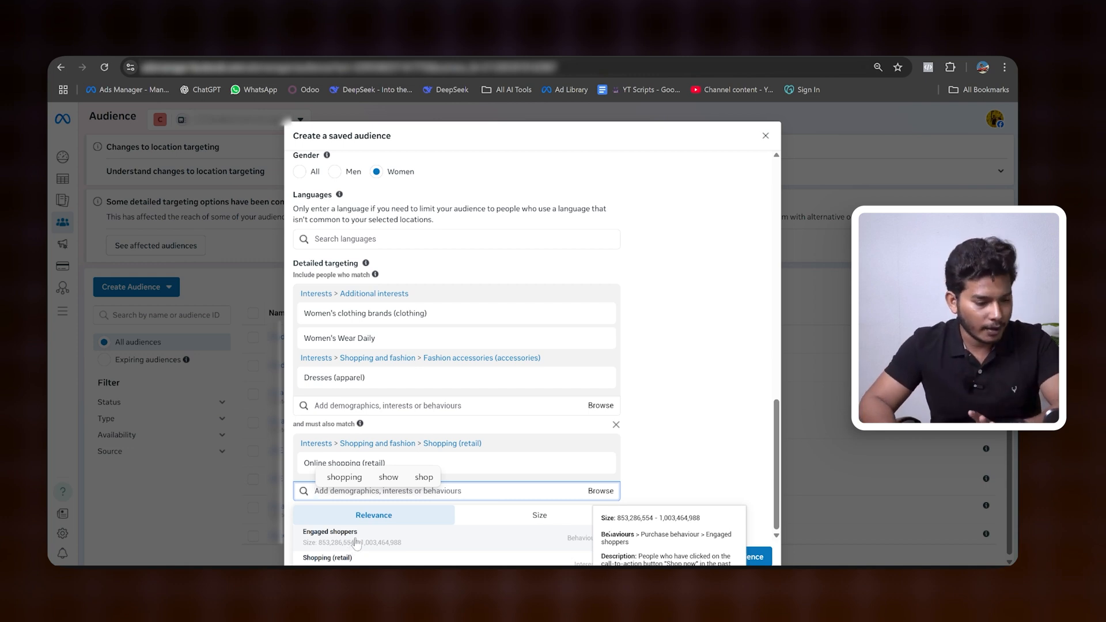
left_click(356, 541)
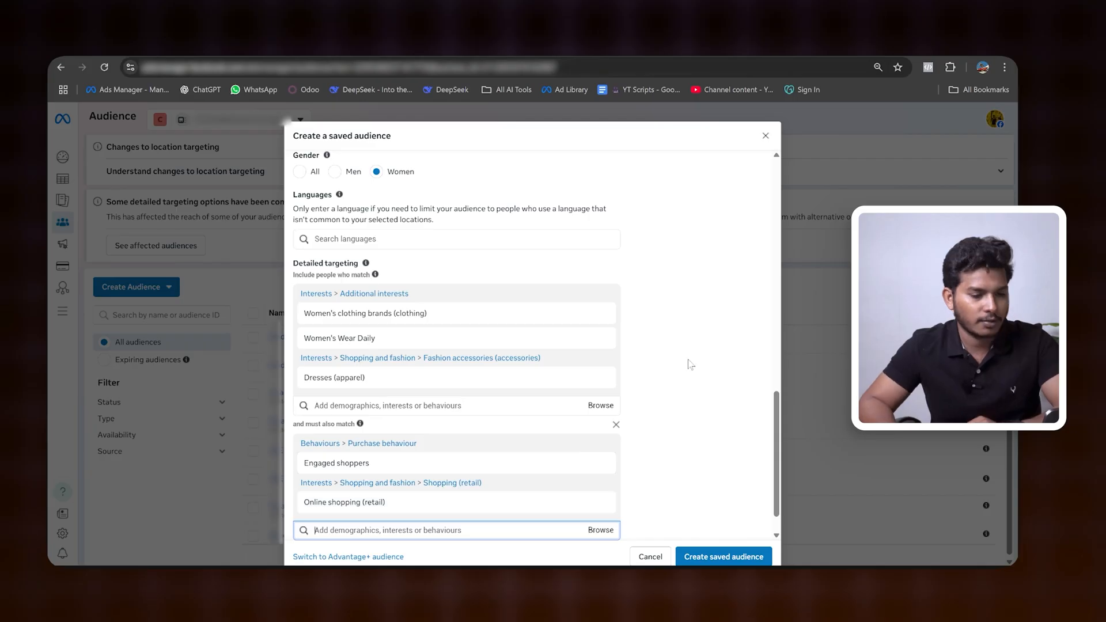
Step: Recheck the estimated audience size and audience details with the must-also-match condition applied
scroll(697, 360, "up", 6)
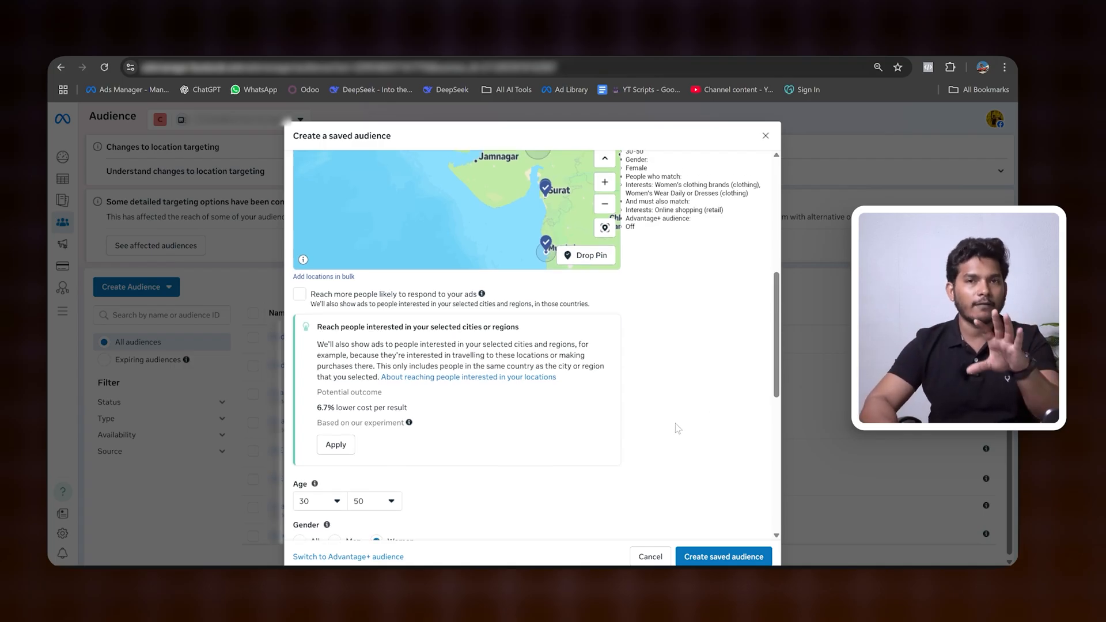
scroll(670, 429, "up", 4)
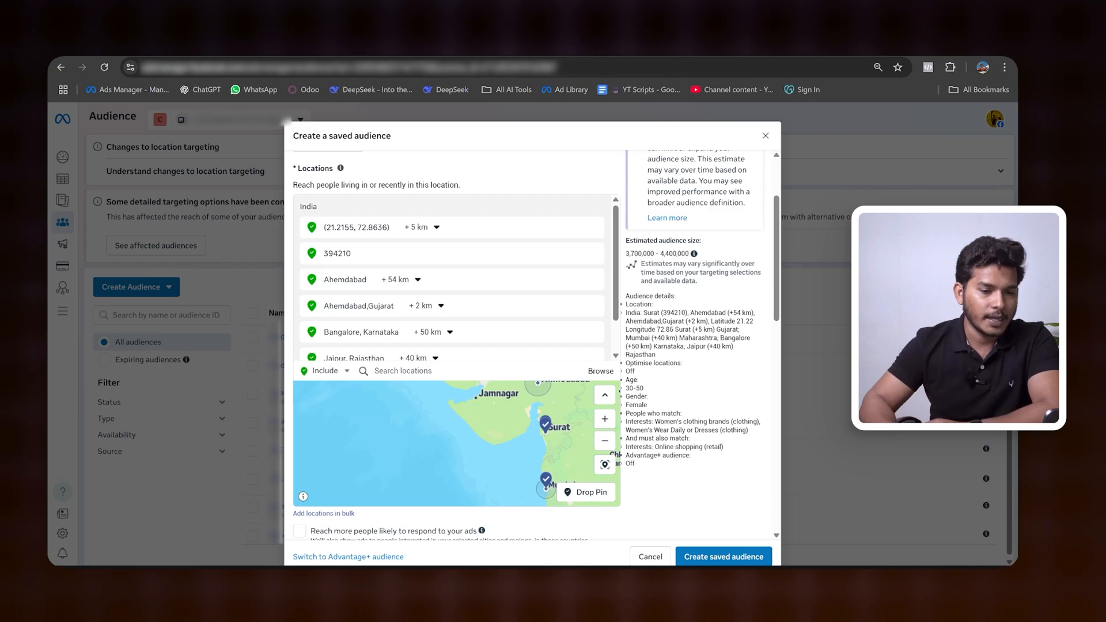
left_click_drag(625, 253, 693, 255)
left_click(732, 244)
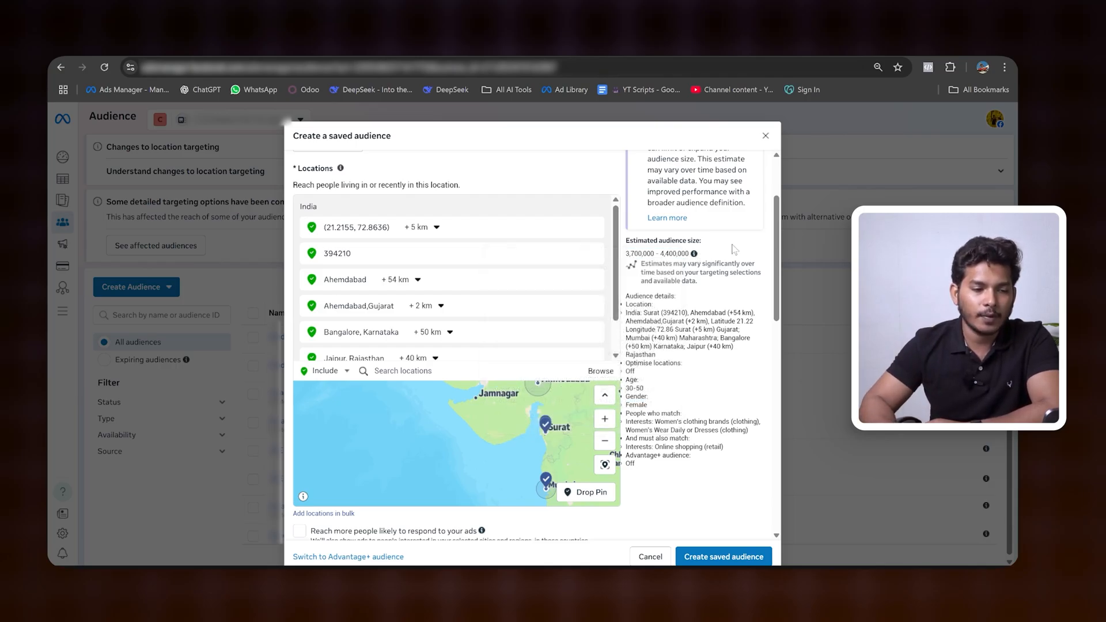
left_click_drag(625, 253, 681, 253)
left_click(739, 258)
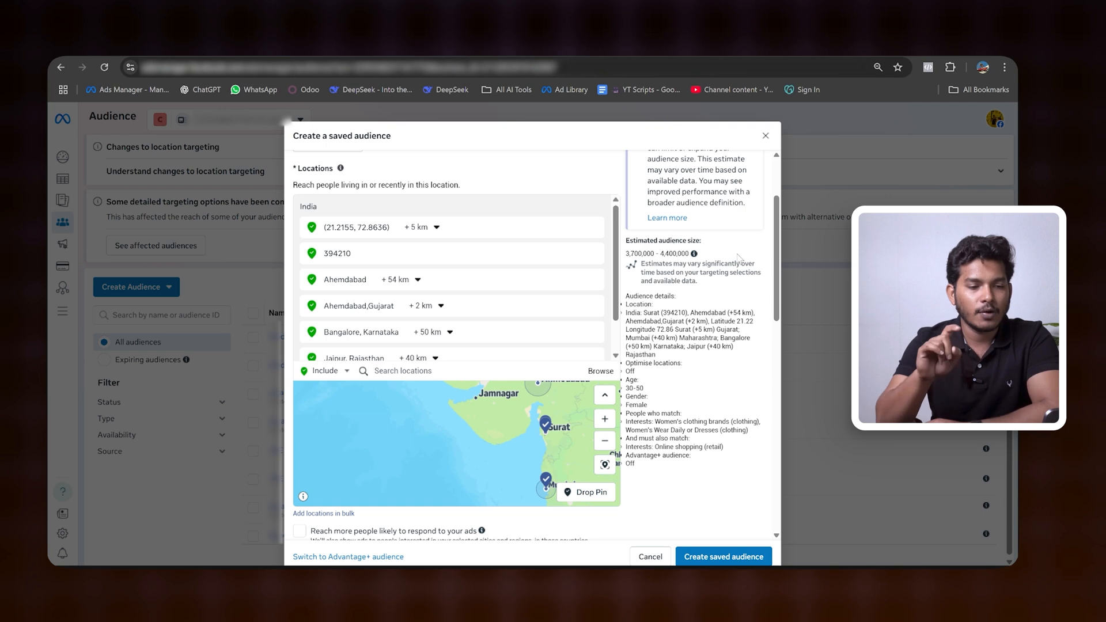
scroll(712, 383, "down", 10)
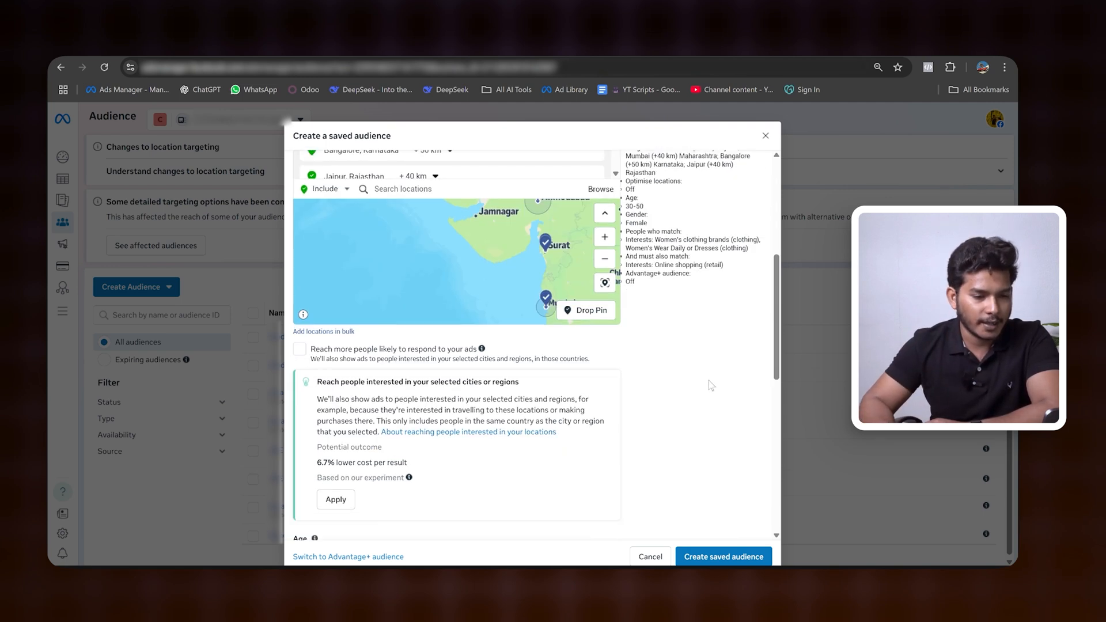
Step: Create the saved audience with the configured locations, demographics and detailed targeting
scroll(712, 383, "down", 2)
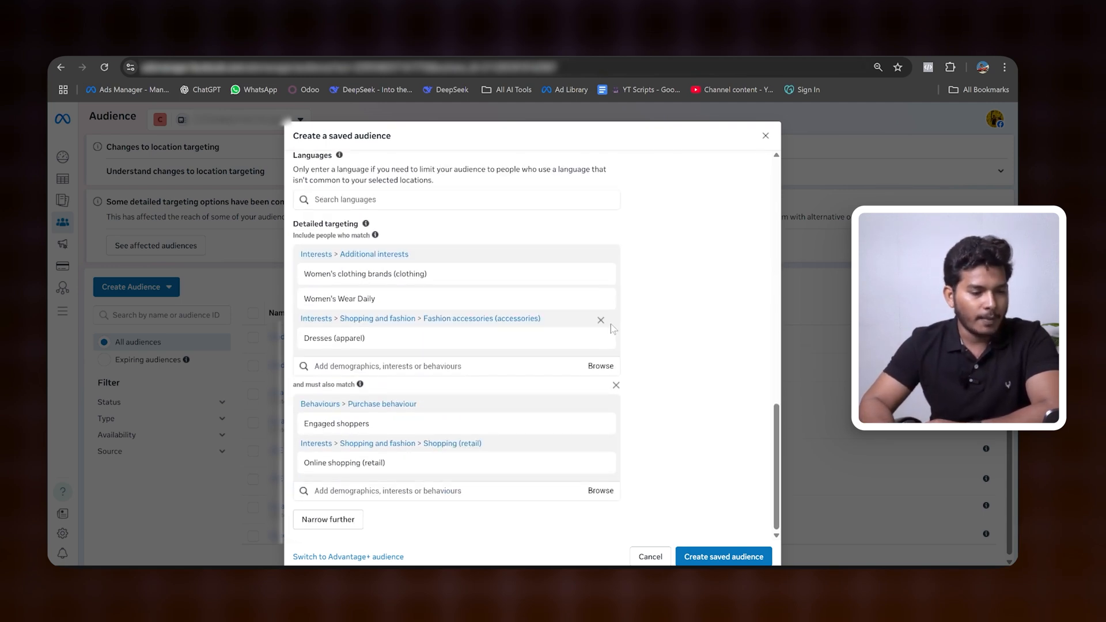
mouse_move(611, 329)
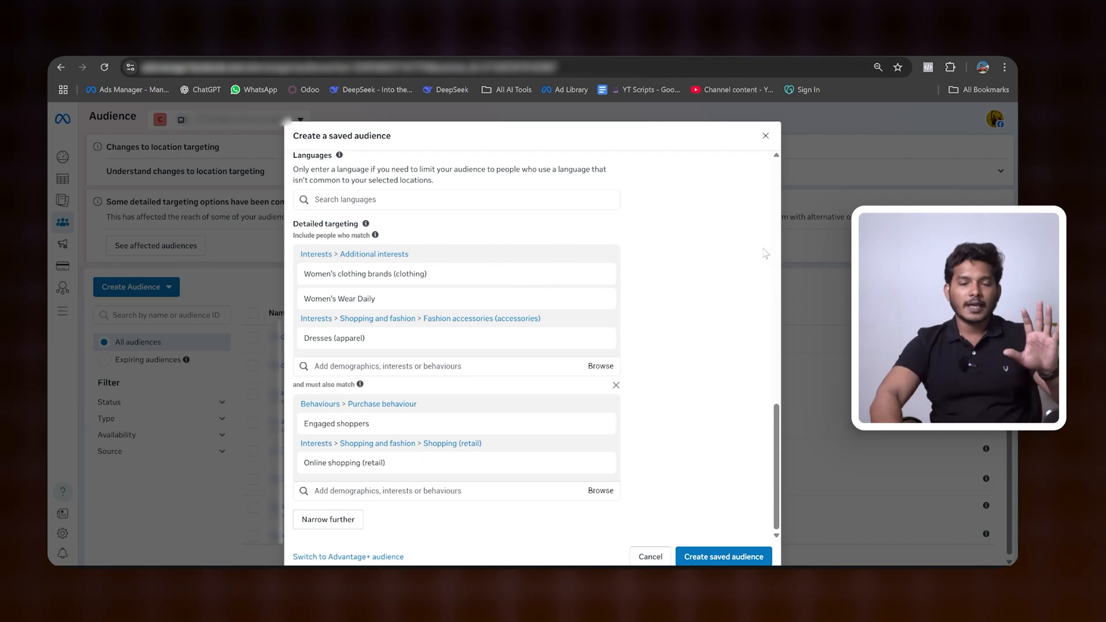
left_click(734, 558)
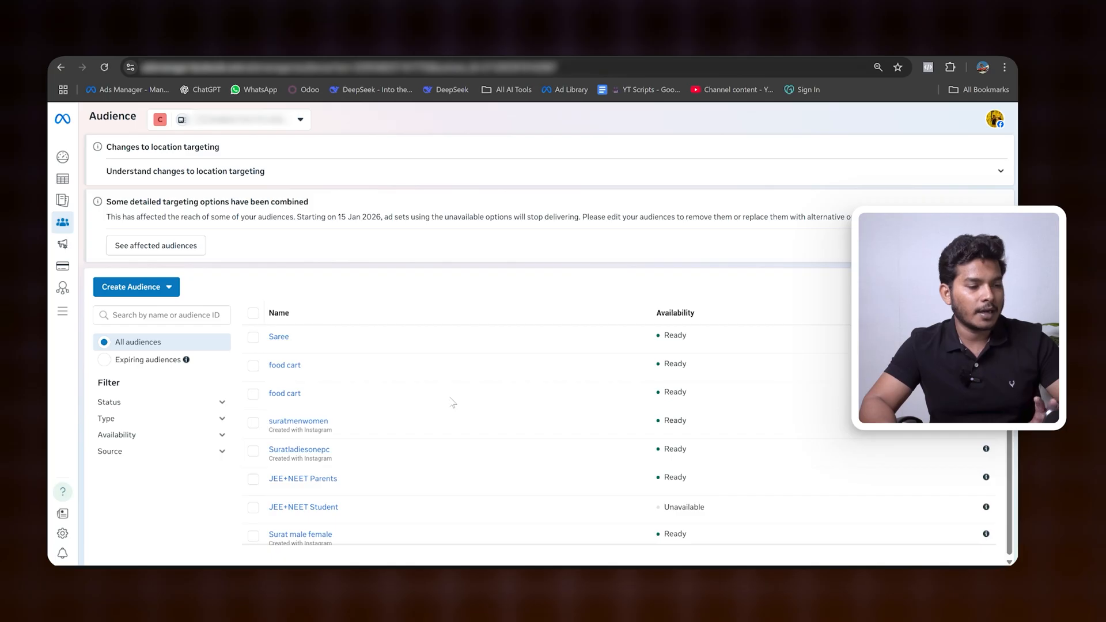
Step: Check the details summary and the availability status of the Saree audience in the audience list
mouse_move(278, 341)
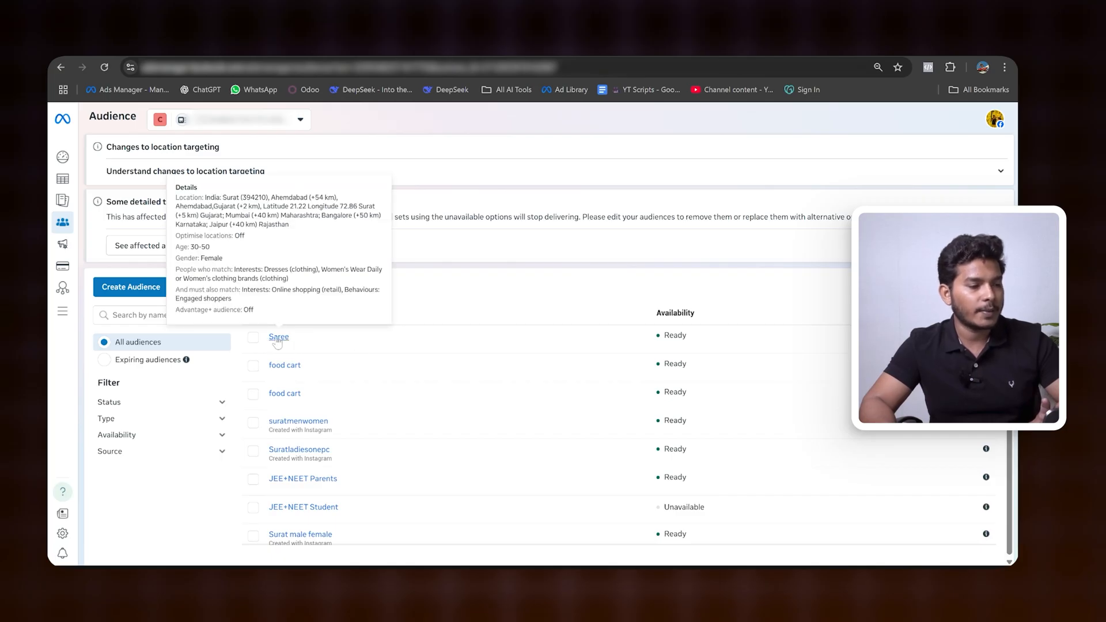
left_click_drag(661, 336, 705, 340)
left_click(646, 321)
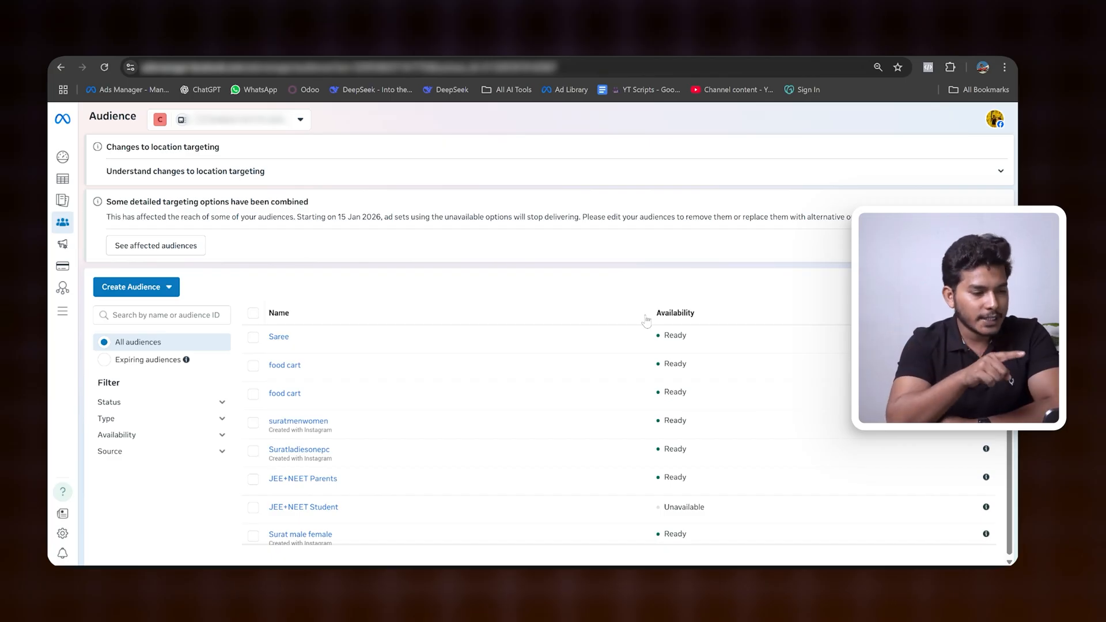
mouse_move(276, 341)
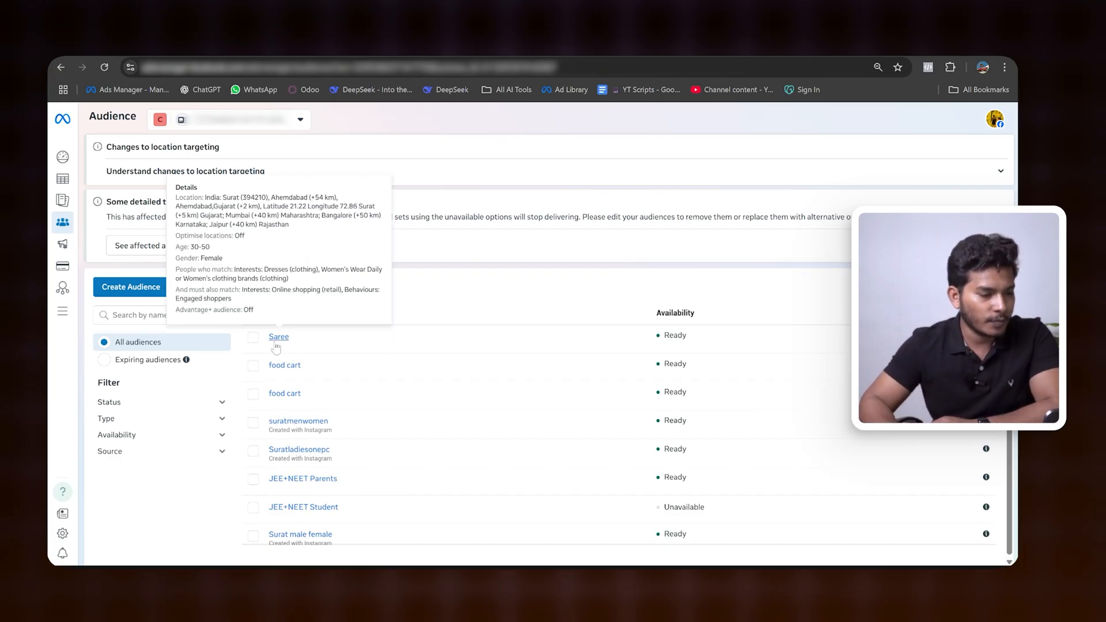
left_click_drag(663, 335, 689, 339)
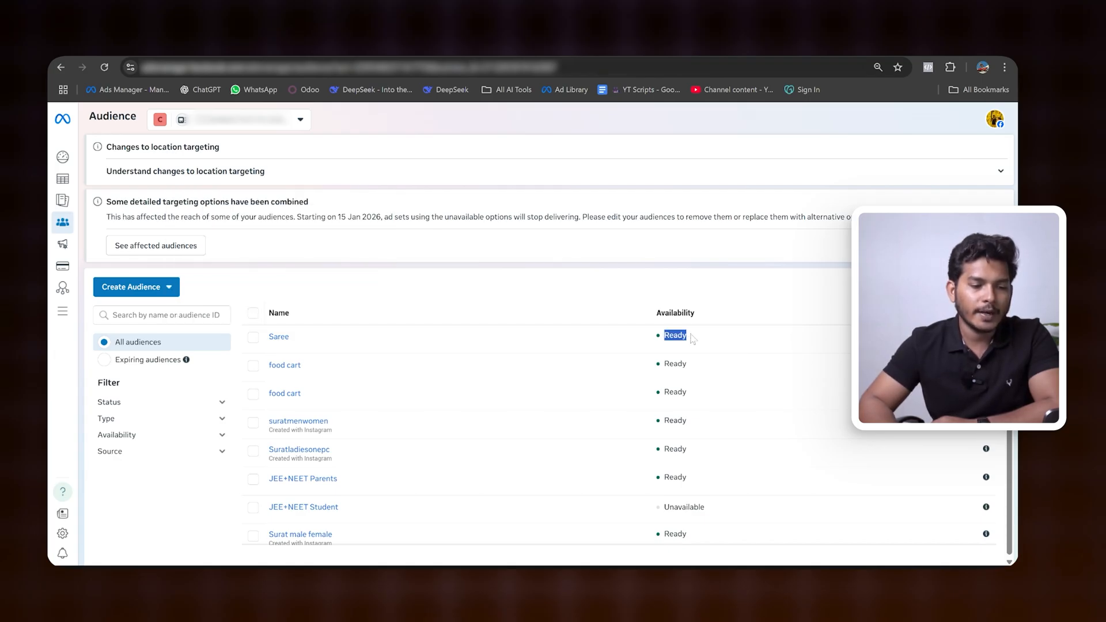